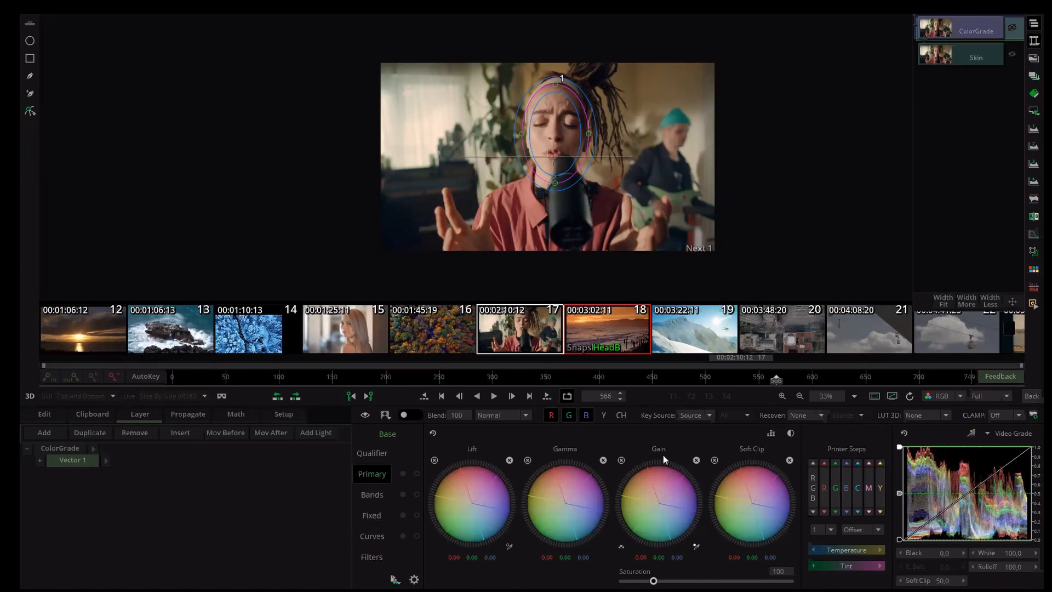
Step: Look over the Curves and Fixed colour controls of the singer shot's ColorGrade, and return to the timeline
left_click(372, 535)
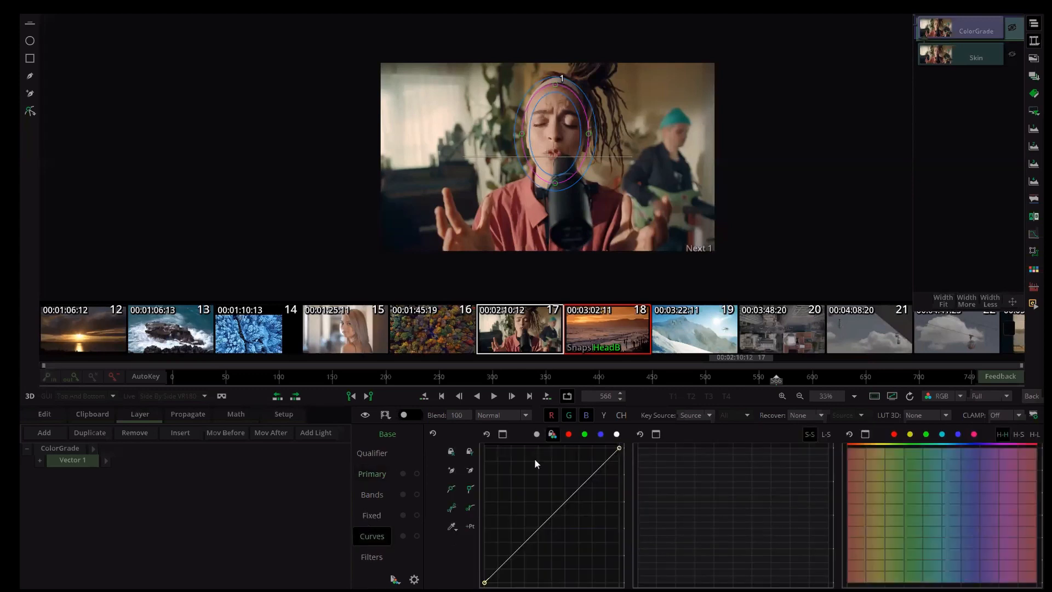
left_click(371, 515)
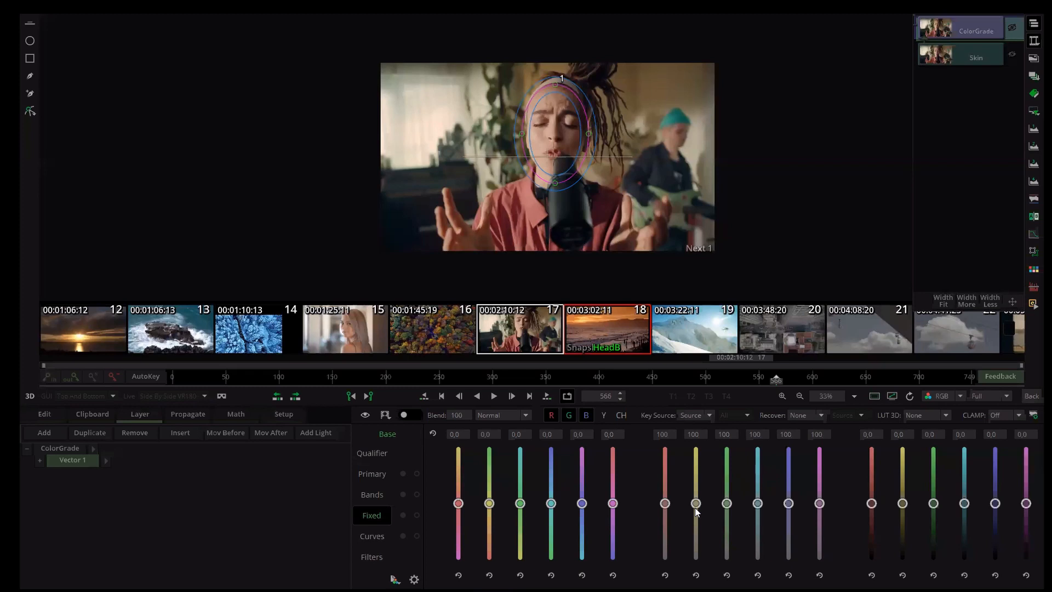
key("Up")
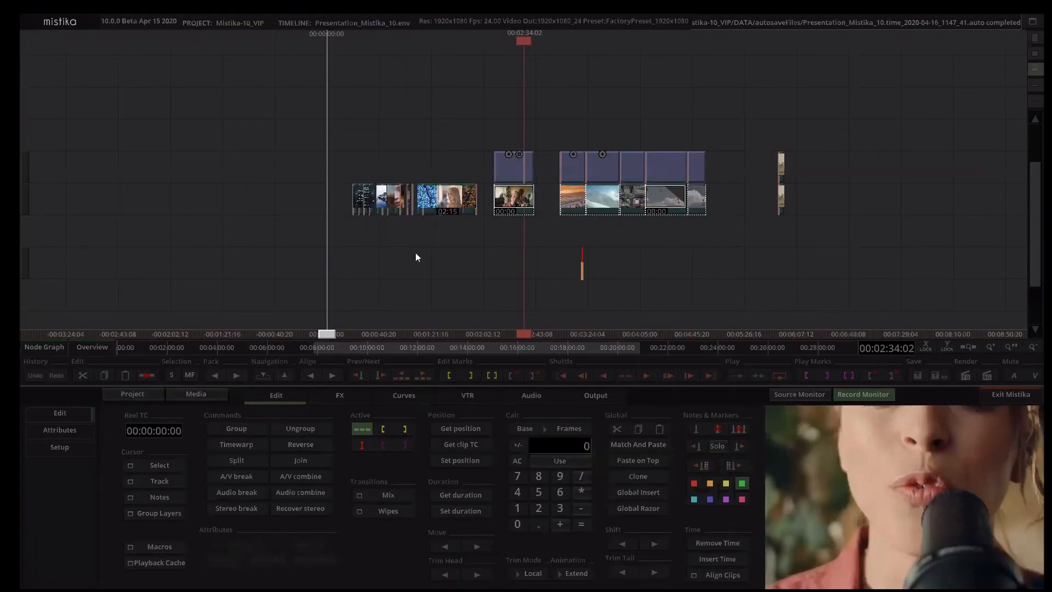
Step: Browse the project's RED folder in the Media Manager as enlarged thumbnails and preview its clips
left_click(196, 394)
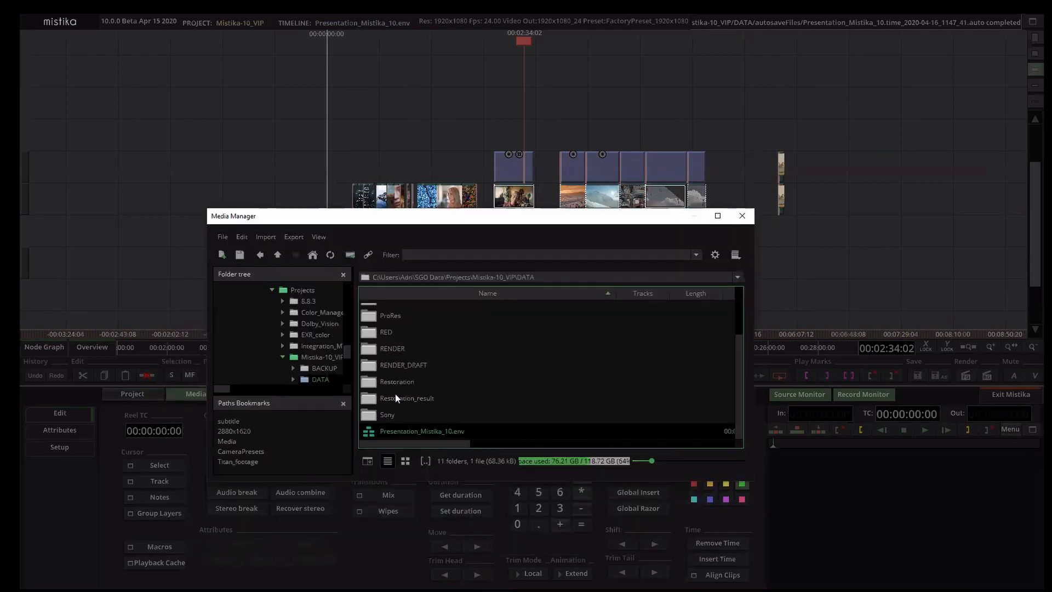
key("r")
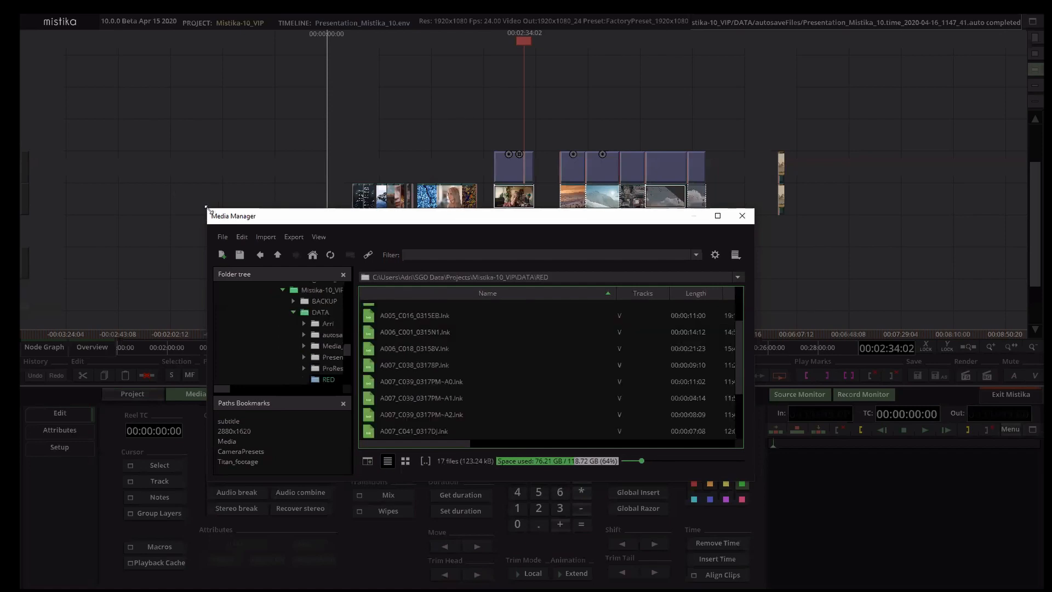
left_click(649, 460)
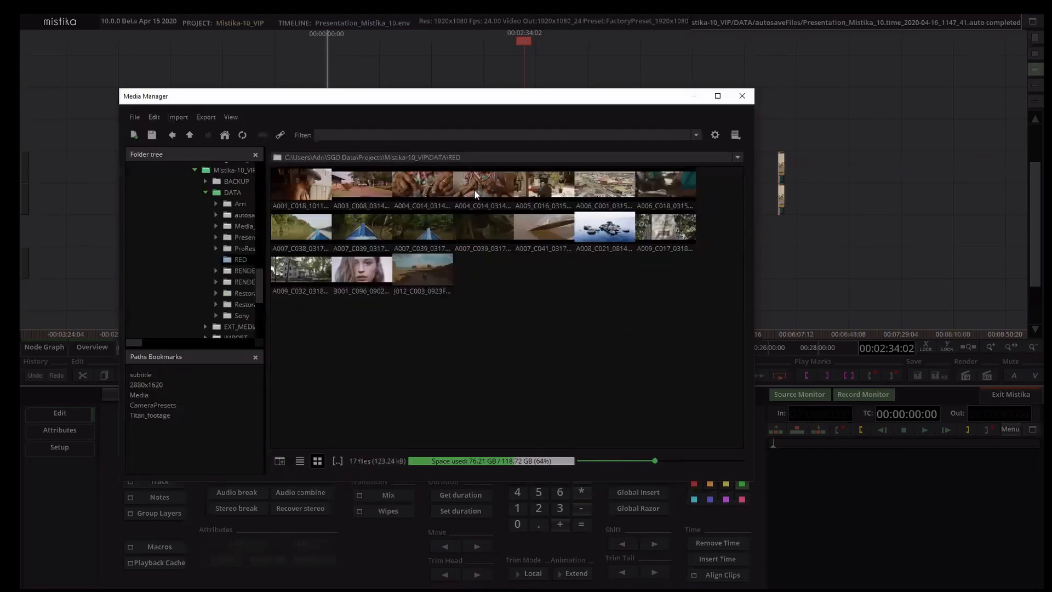
scroll(475, 189, "up", 2)
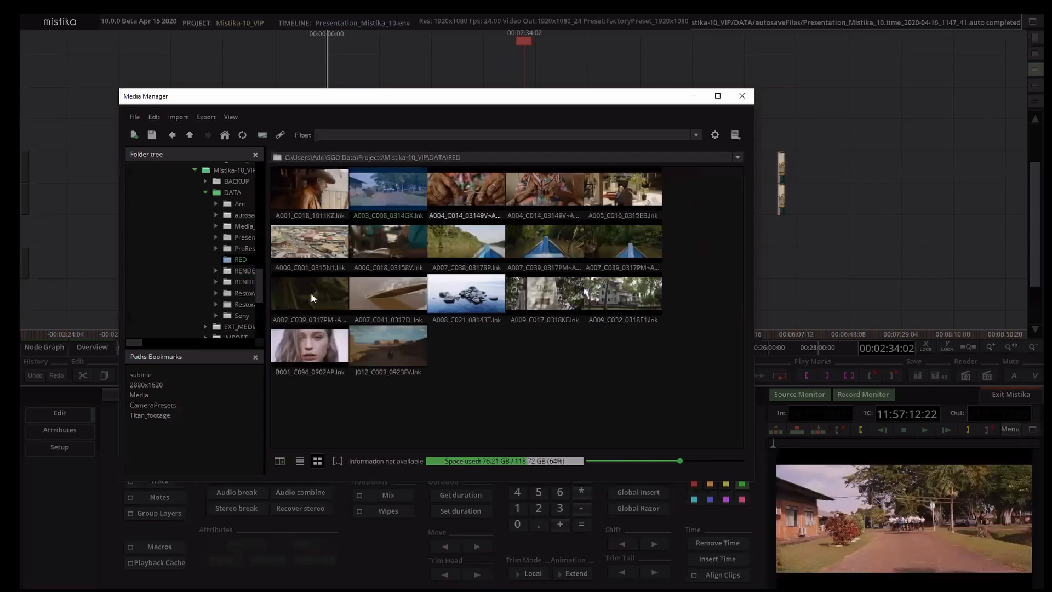
mouse_move(482, 301)
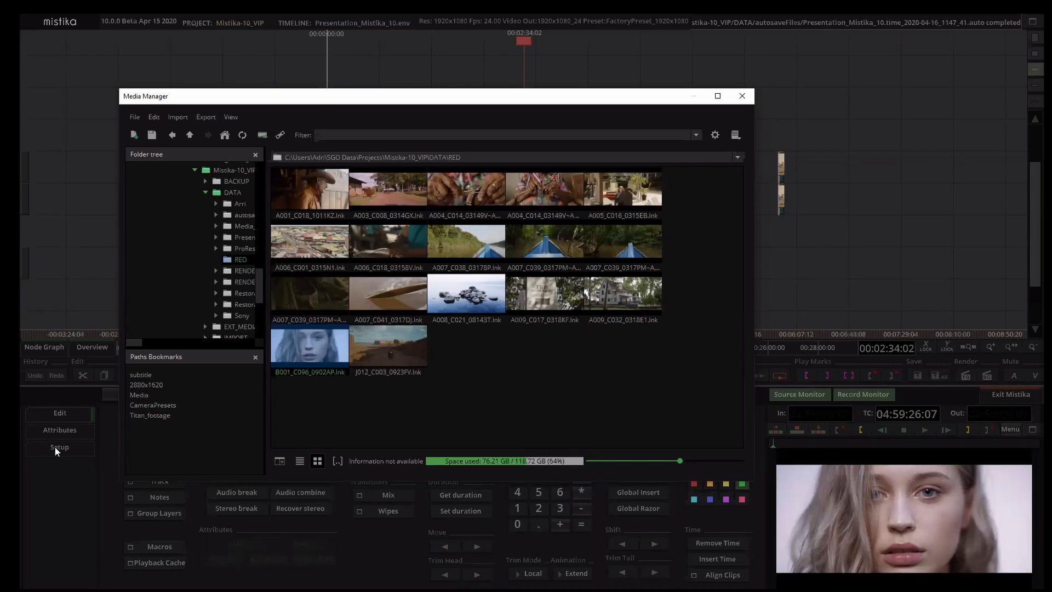
Step: Look over the EDL export settings and the Digital Vision OFX effects available for the timeline clips
left_click(78, 432)
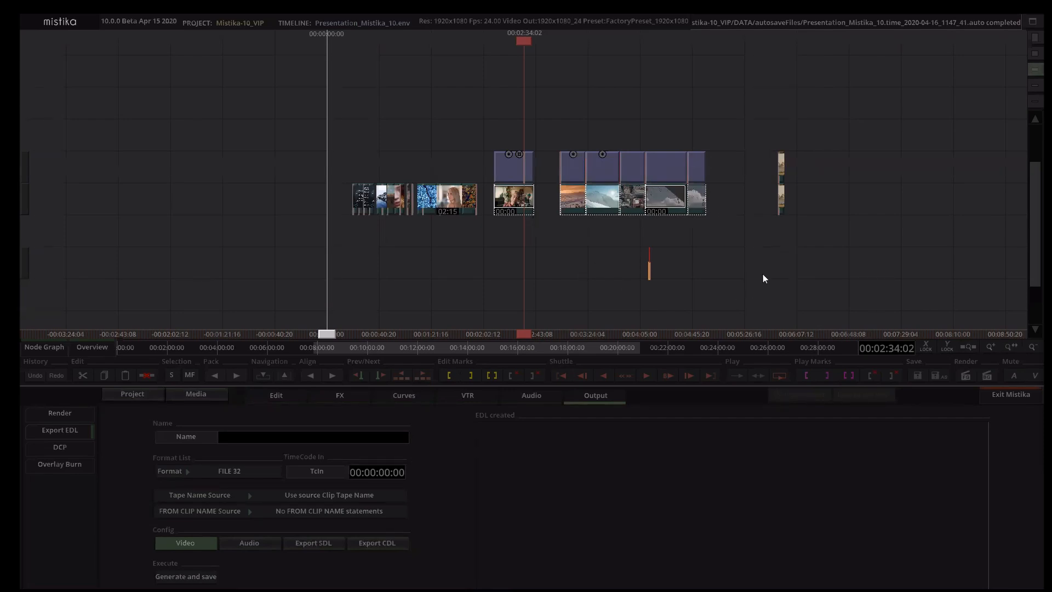
left_click_drag(676, 236, 583, 242)
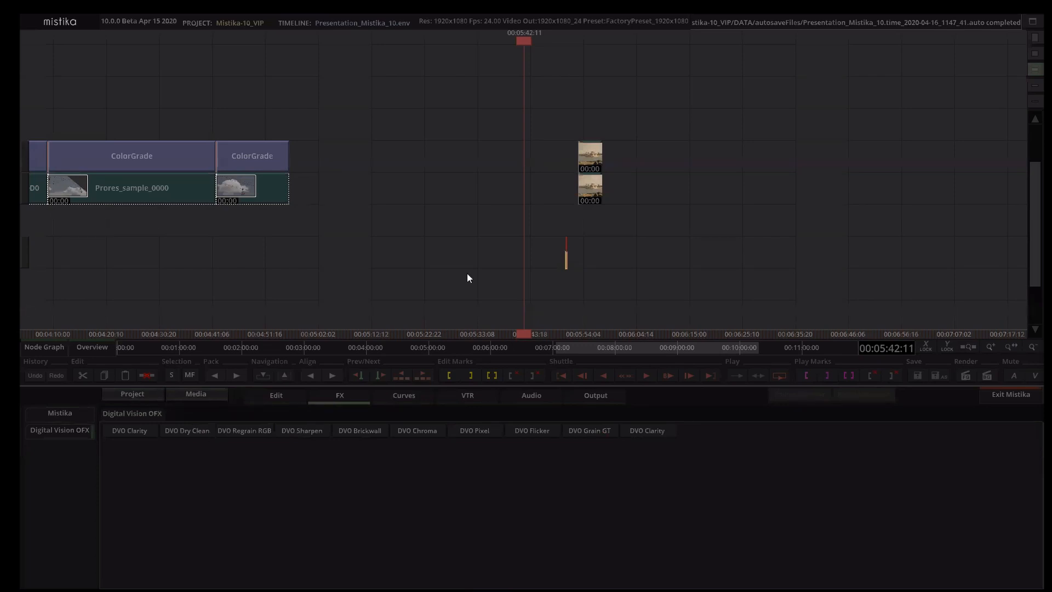
scroll(400, 238, "down", 3)
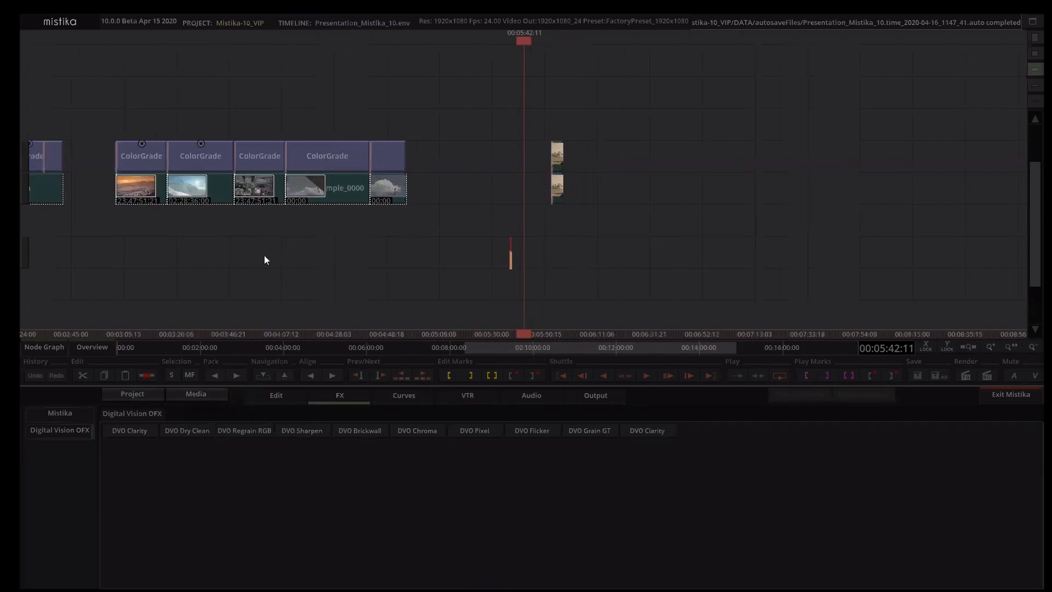
scroll(418, 302, "down", 1)
scroll(305, 452, "down", 1)
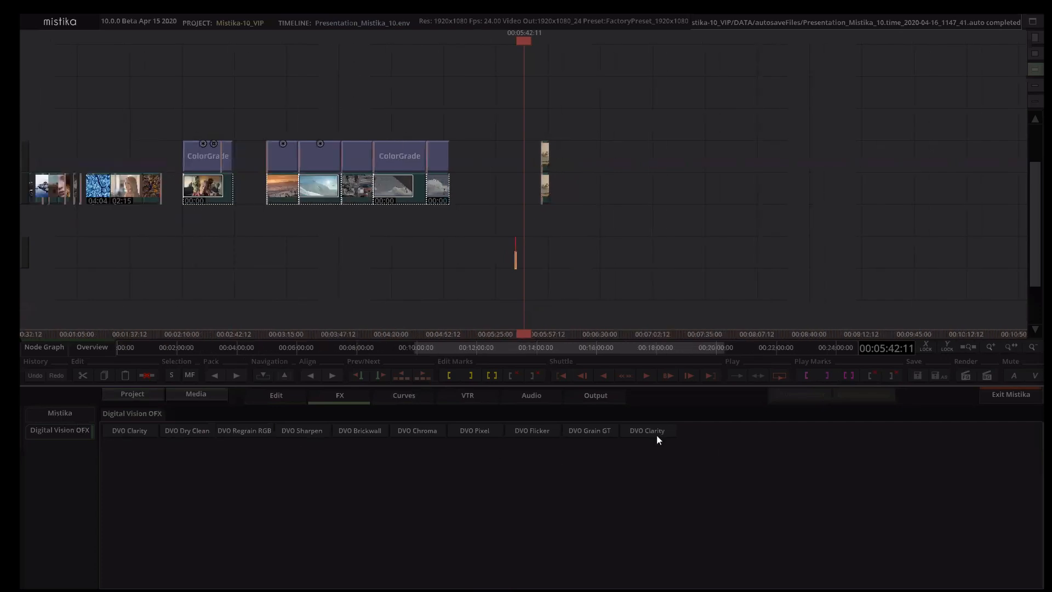
left_click_drag(190, 244, 306, 204)
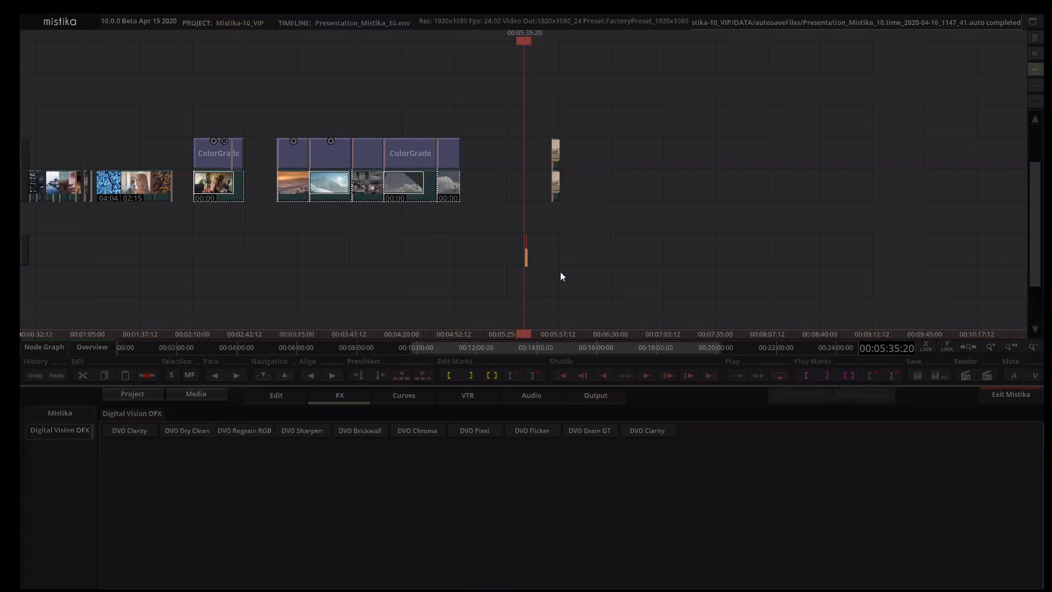
left_click_drag(560, 271, 586, 273)
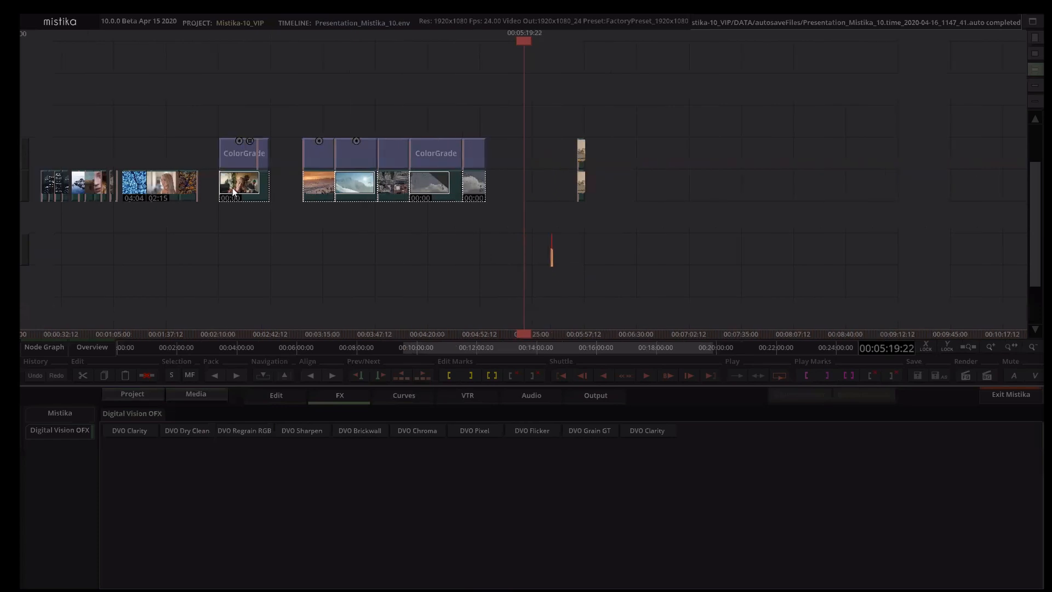
scroll(908, 265, "up", 2)
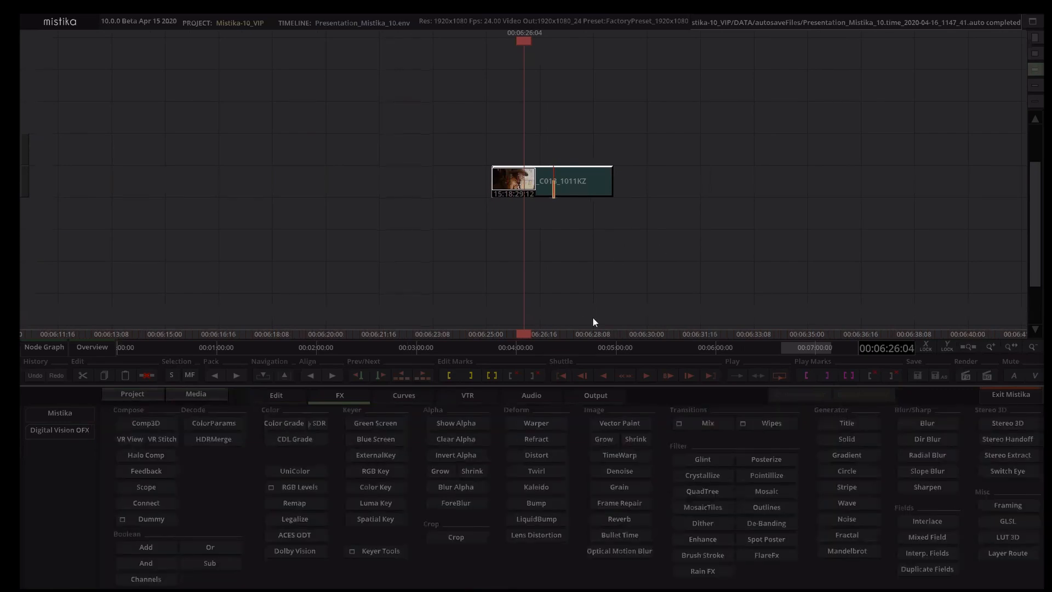
Step: Add a ColorGrade to clip A001_C018_1011KZ and raise its Bands black to 2.91, shadows to 15.14 and midtones to 13.61
left_click(516, 147)
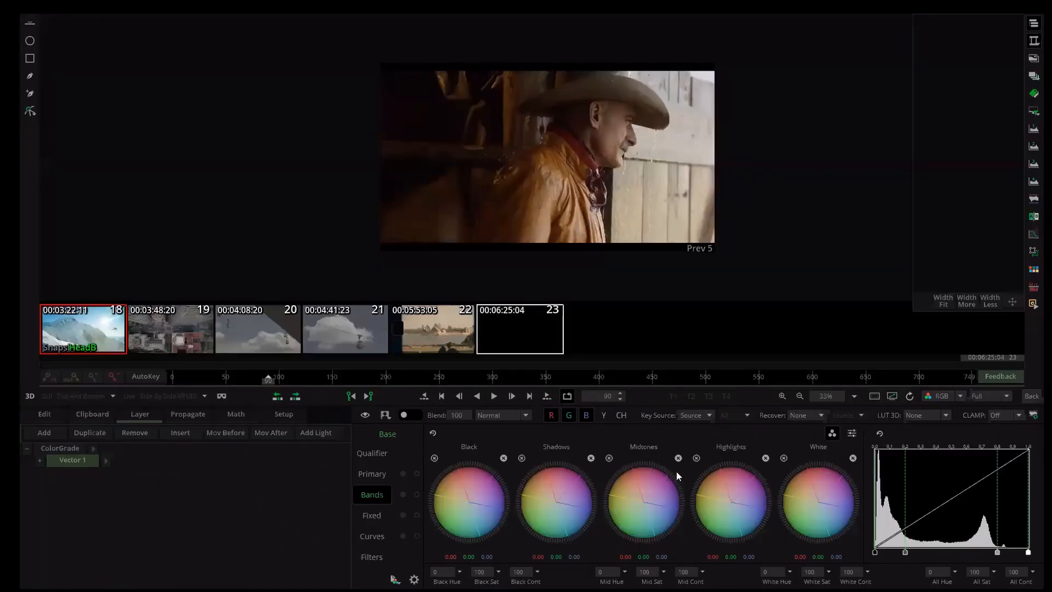
scroll(559, 247, "up", 5)
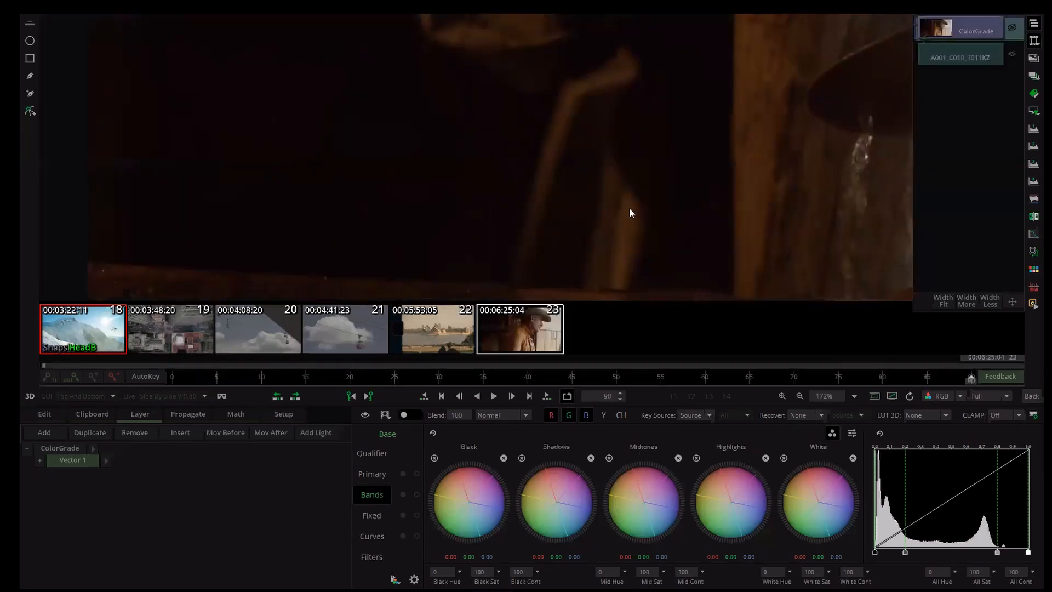
left_click_drag(502, 140, 357, 97)
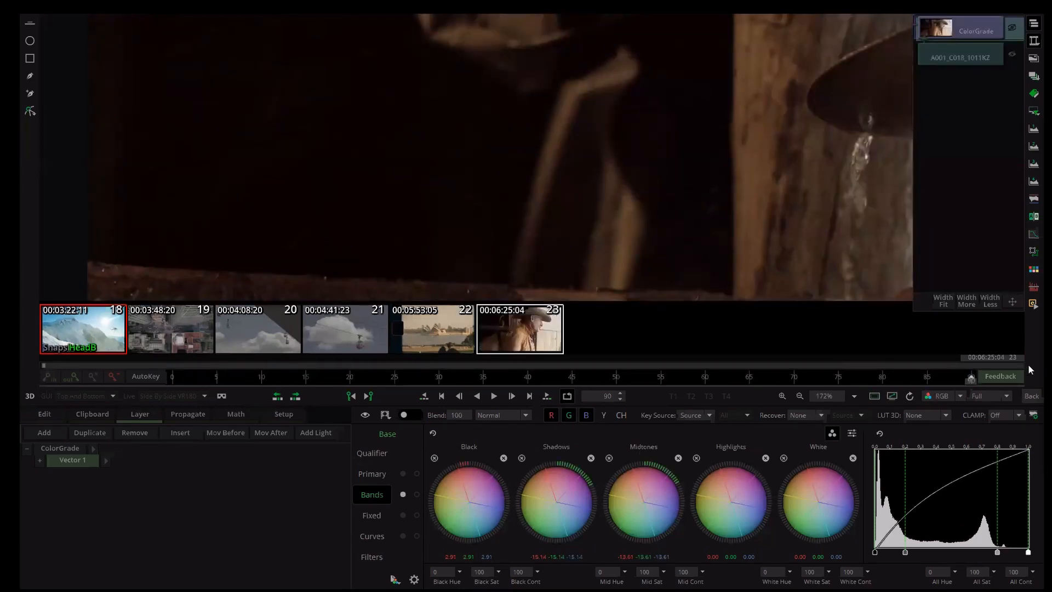
Step: Isolate the red channel, and add DVO Clarity above the cowboy clip's ColorGrade with the dark background enlarged in the viewer
key("r")
key("minus")
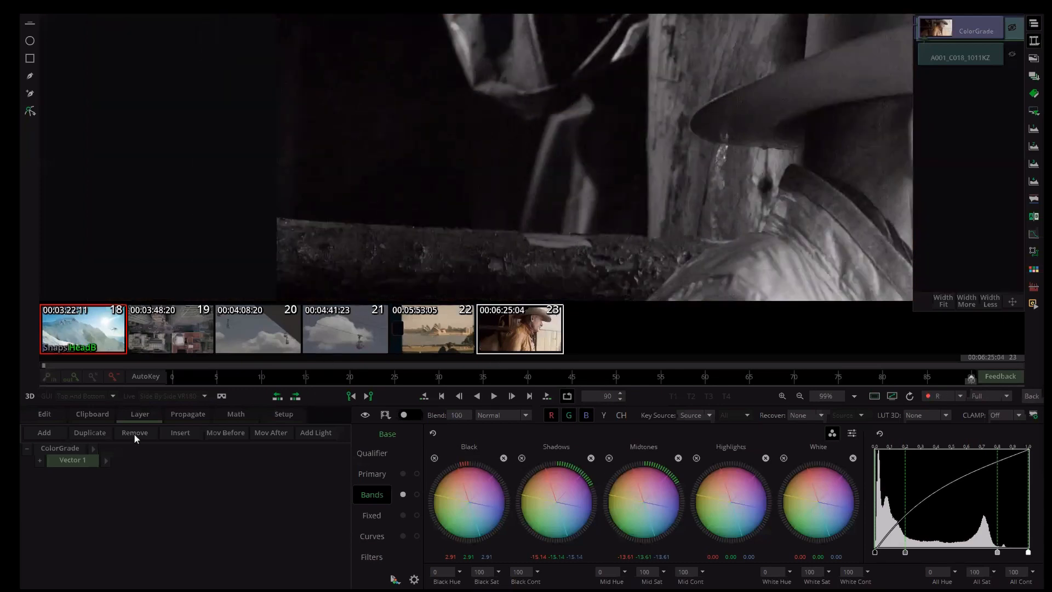
key("Escape")
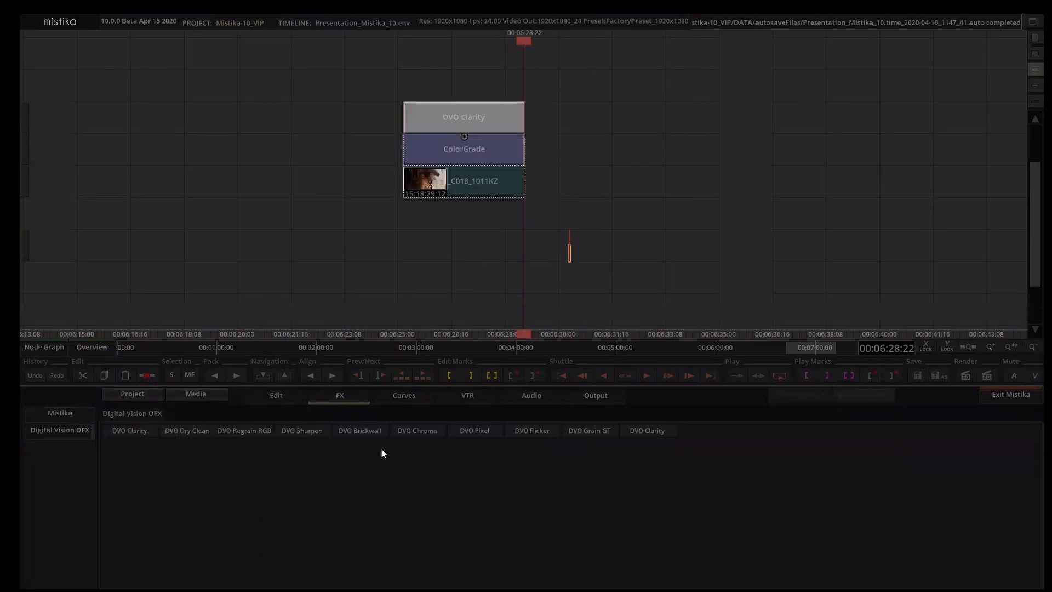
key("e")
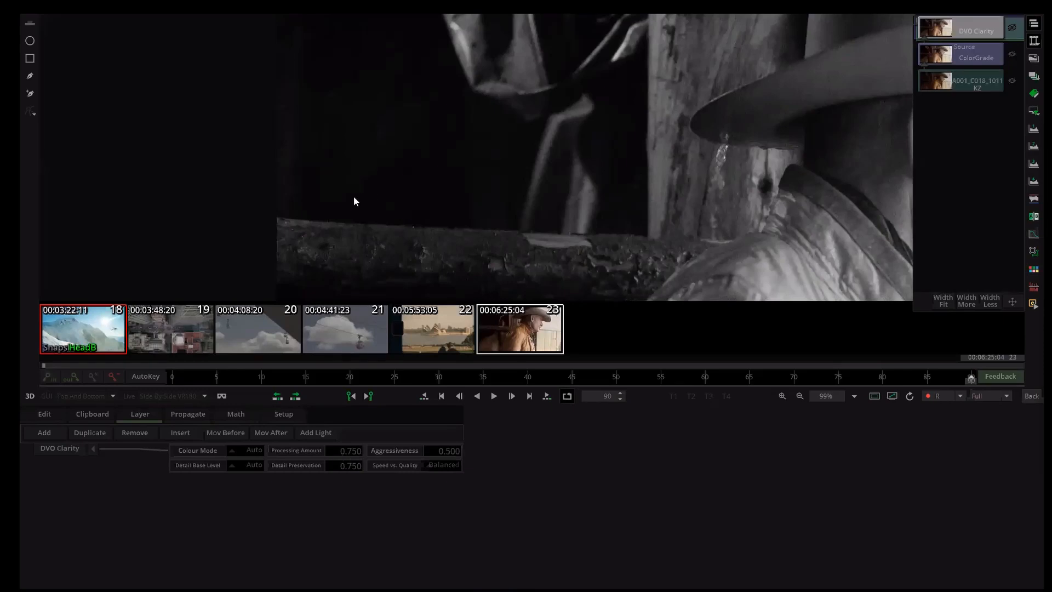
left_click_drag(378, 200, 938, 116)
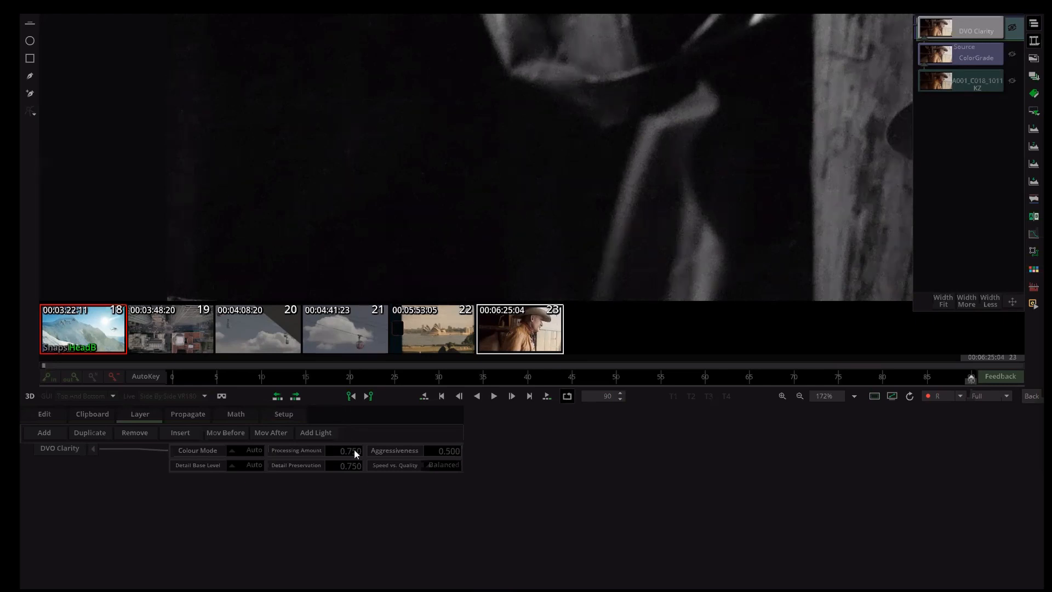
Step: Set DVO Clarity's Aggressiveness to 1.000 and Processing Amount to 0.800, and return to the timeline with the RGB view restored
left_click(433, 448)
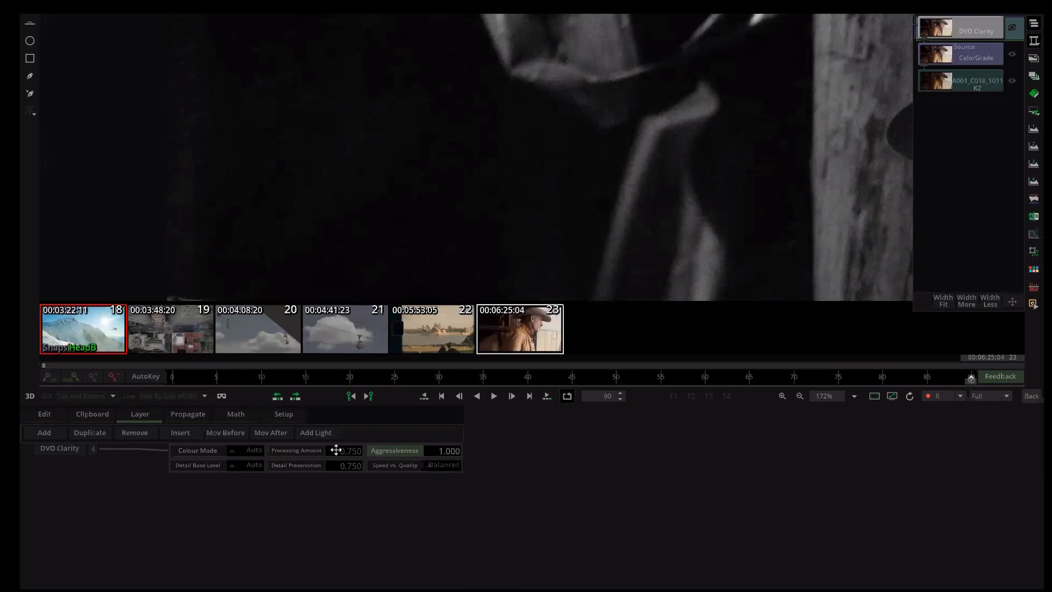
key("shift+Tab")
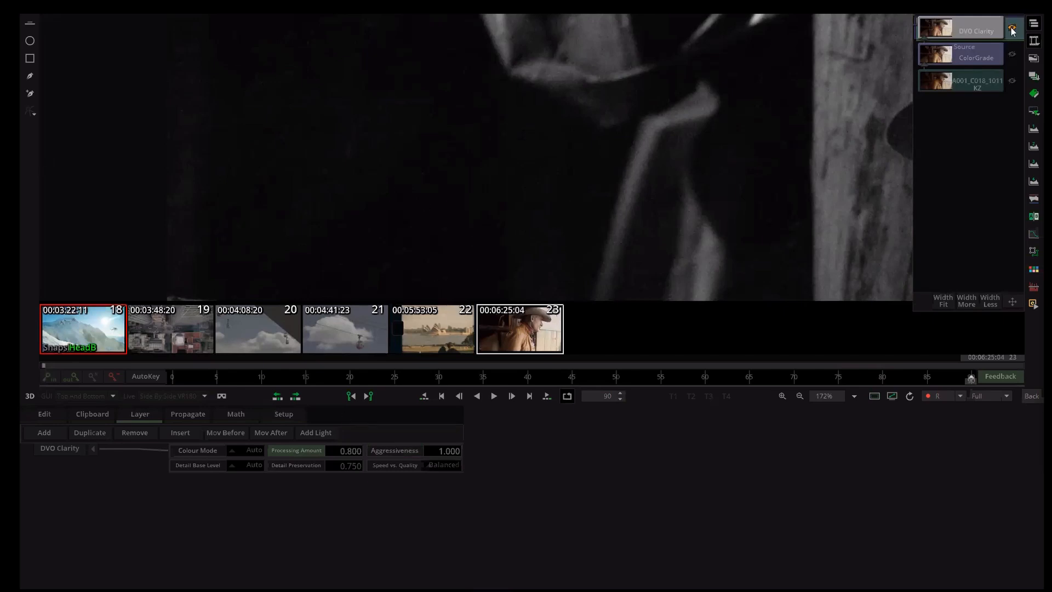
scroll(664, 145, "down", 10)
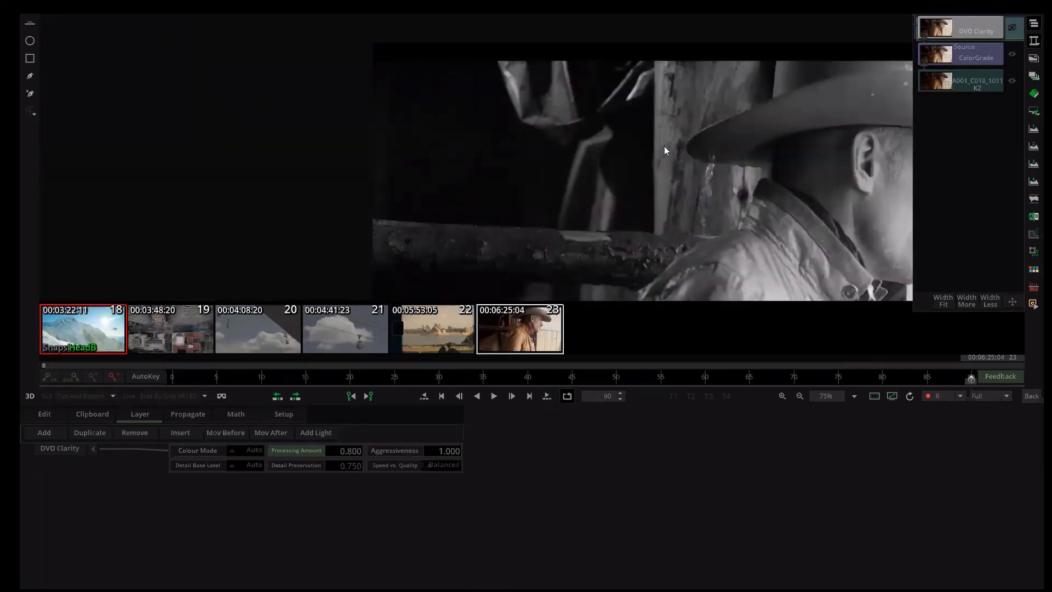
scroll(587, 211, "up", 3)
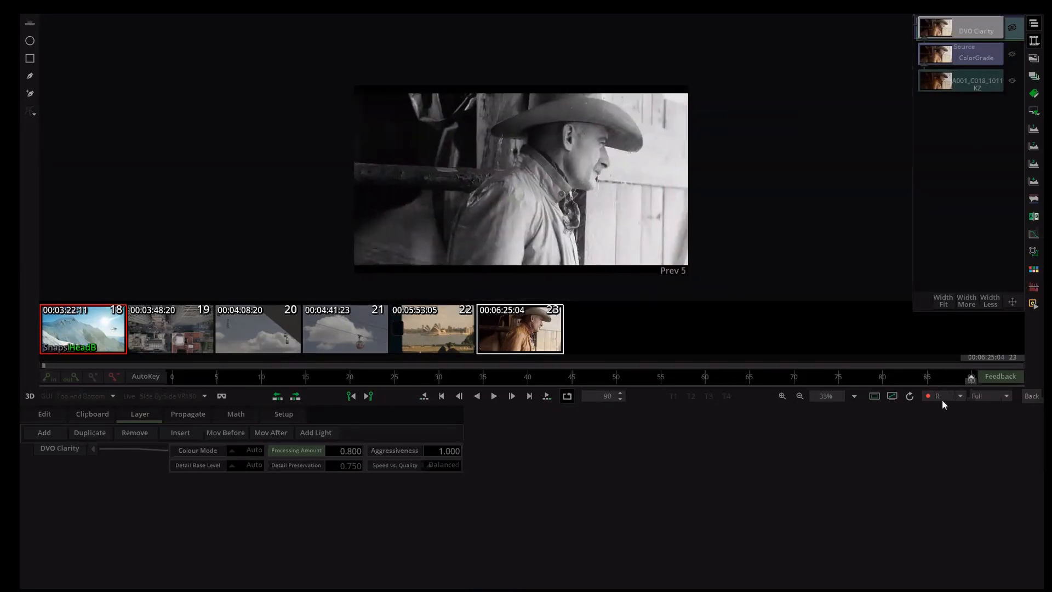
left_click(1031, 395)
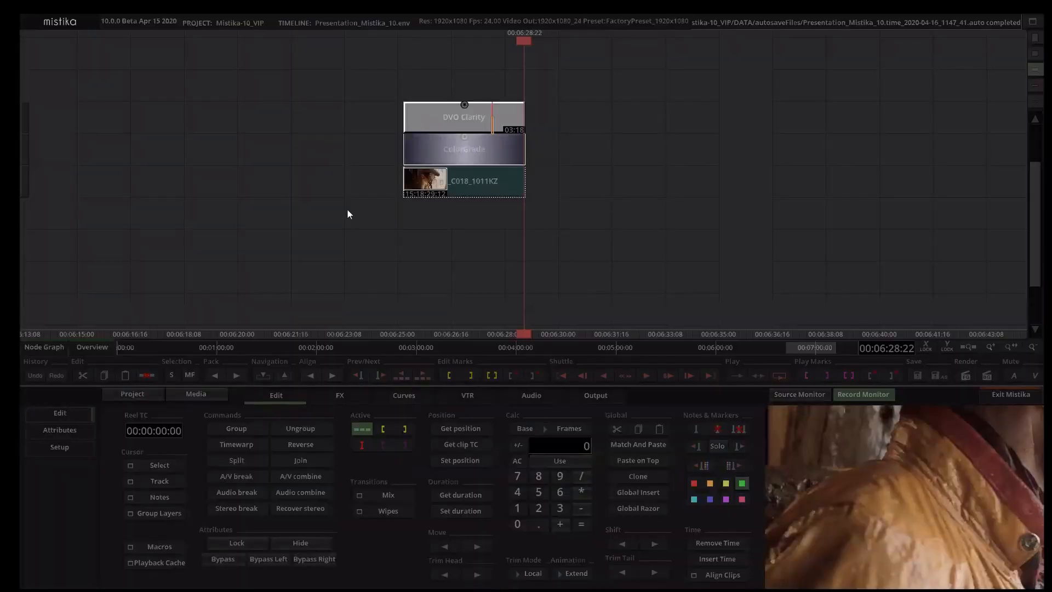
Step: Separate the two stacked opera house clips on the timeline and view Restoration_result_0000 in the visual editor
scroll(328, 229, "down", 3)
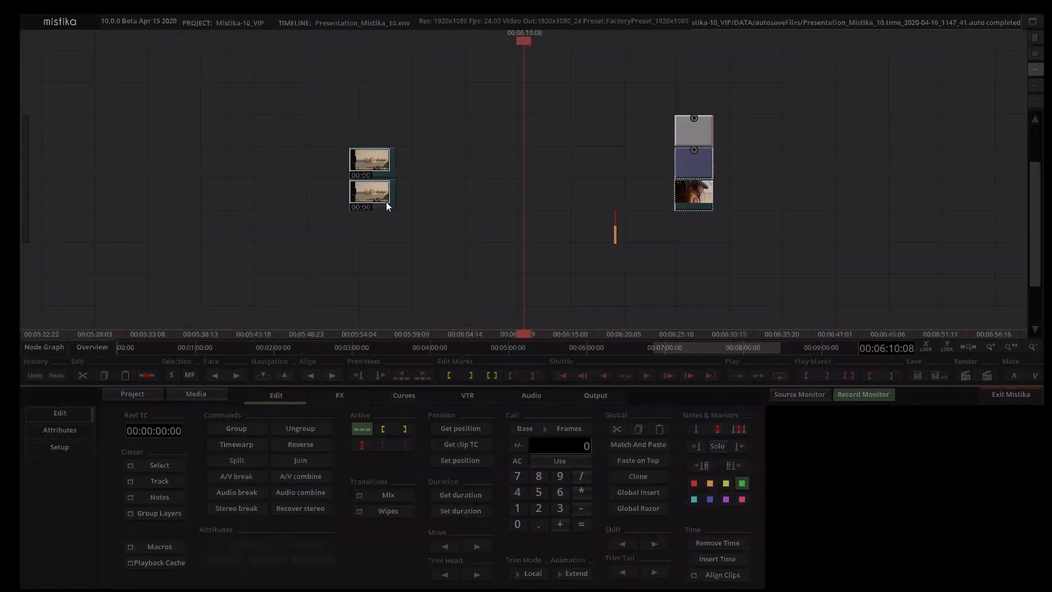
left_click(385, 204)
left_click(340, 395)
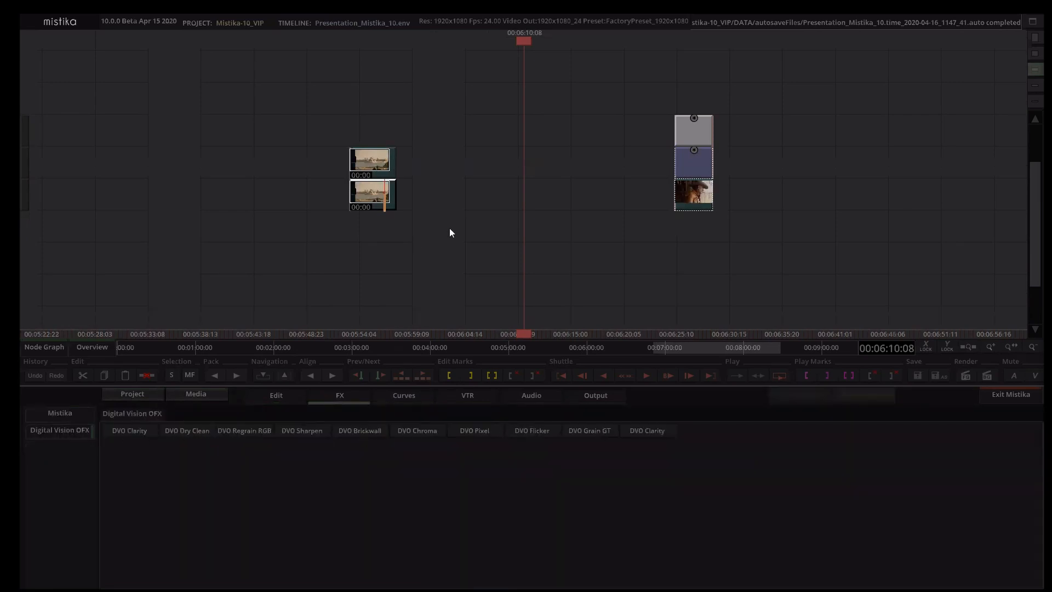
key("e")
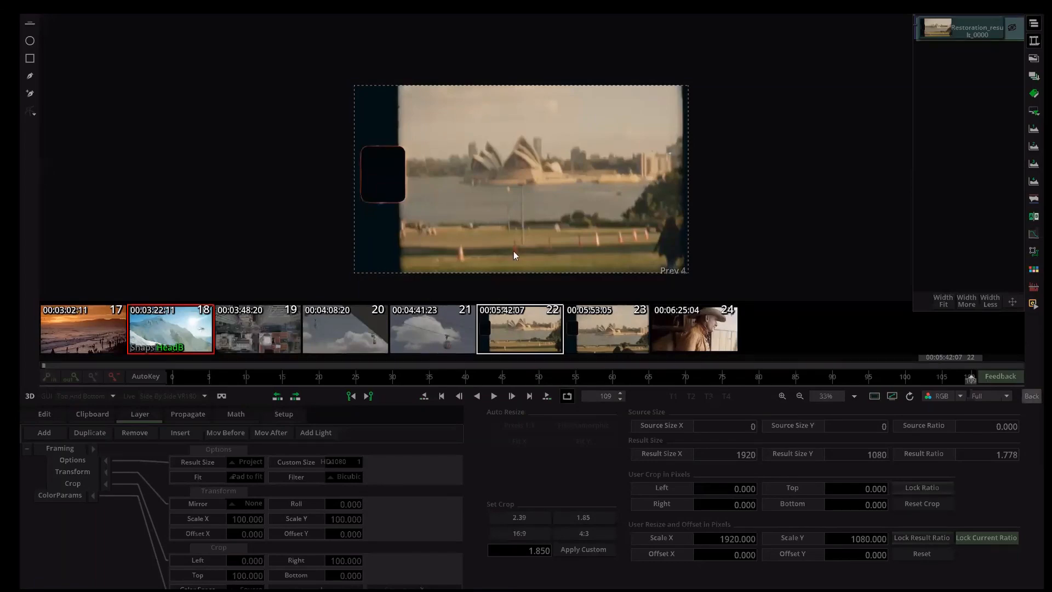
key("e")
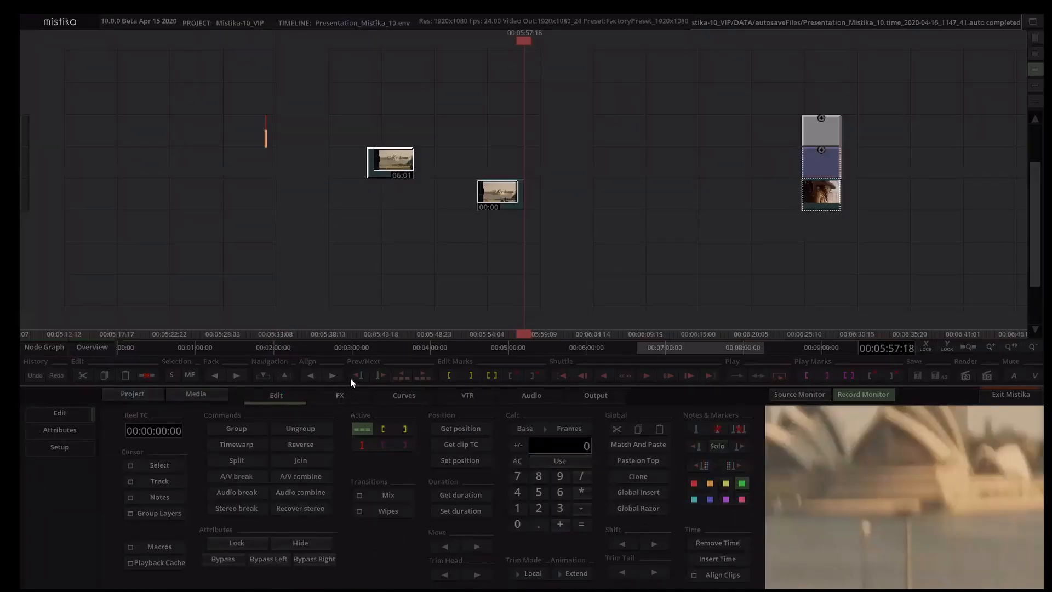
Step: Examine the Restoration_0000 clip for dirt and scratches by enlarging the picture and playing through its frames
left_click_drag(510, 201, 545, 199)
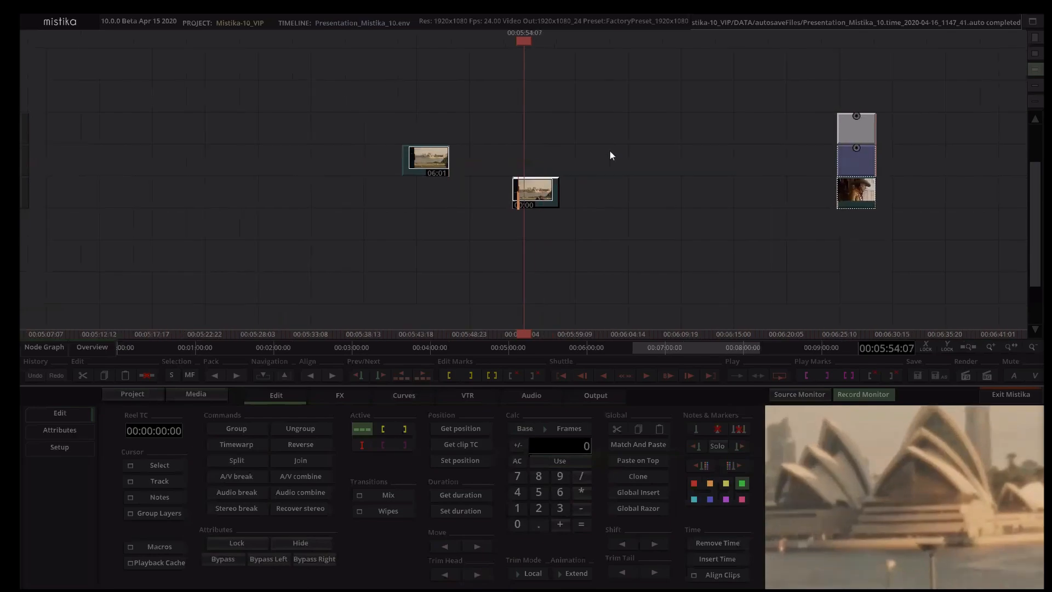
key("e")
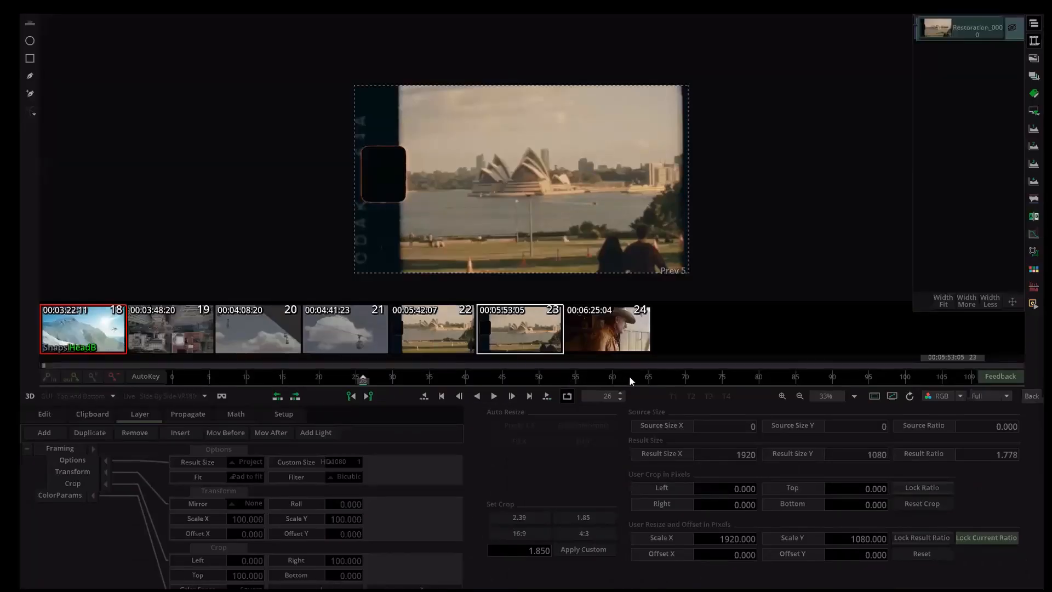
left_click_drag(595, 378, 725, 374)
scroll(609, 373, "up", 6)
scroll(630, 376, "down", 3)
key("Left")
key("Left")
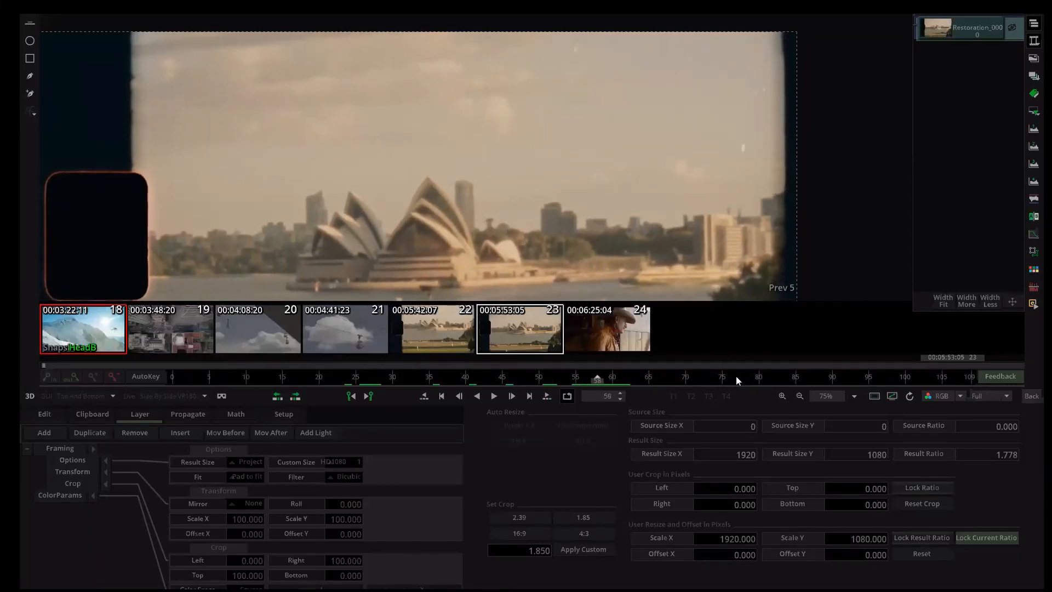
key("space")
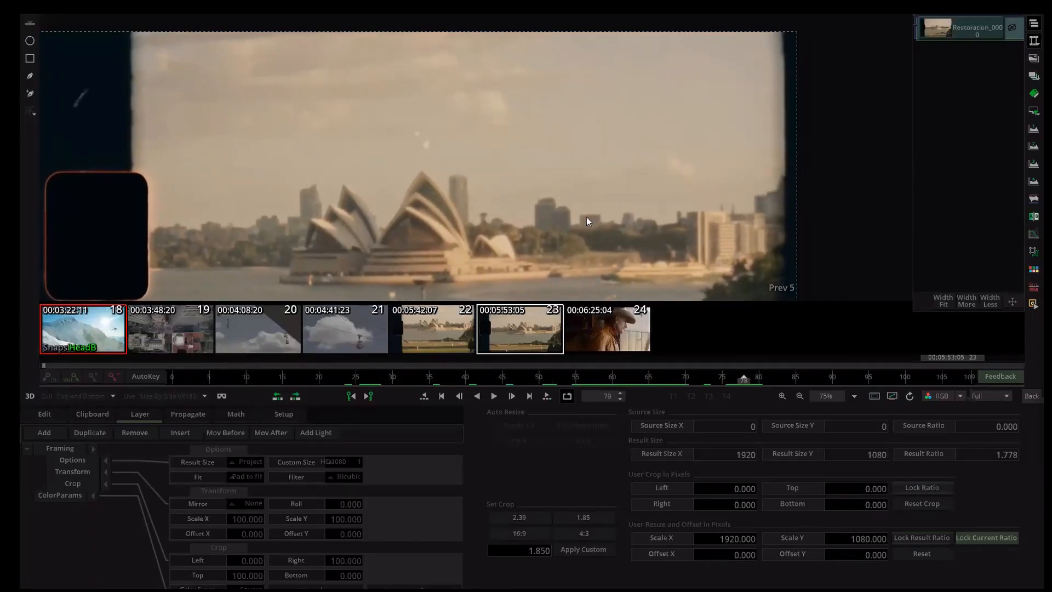
Step: Examine the Restoration_0000 clip for scratches around frames 27 to 31 with the whole picture in view
scroll(678, 160, "down", 3)
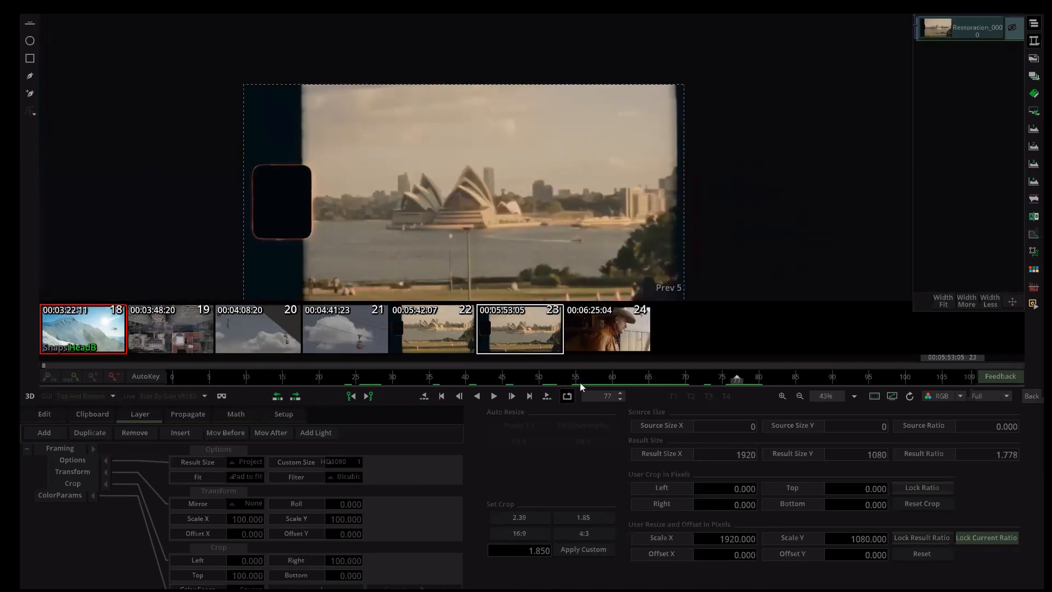
left_click(370, 385)
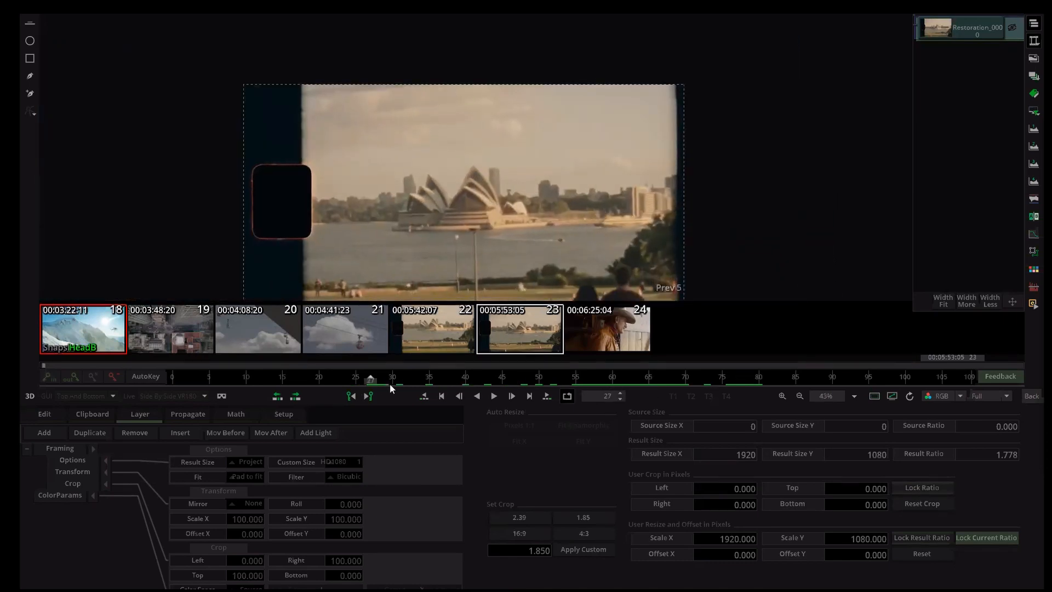
left_click(403, 382)
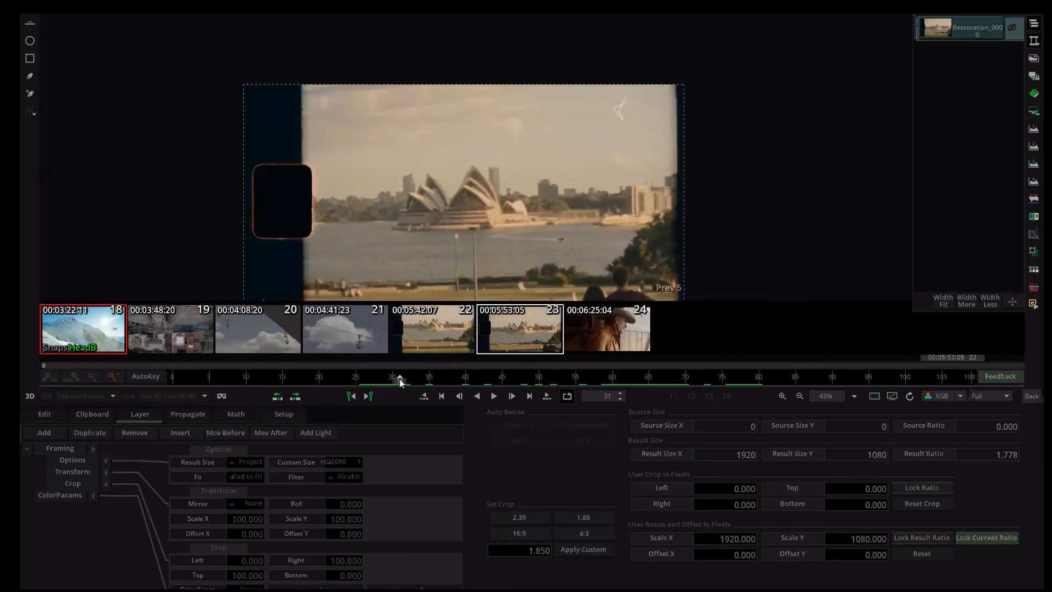
key("Left")
key("Left")
key("Left")
Step: Add the DVO Dry Clean effect from the Digital Vision OFX set above the Restoration_0000 clip on the timeline
left_click(1038, 387)
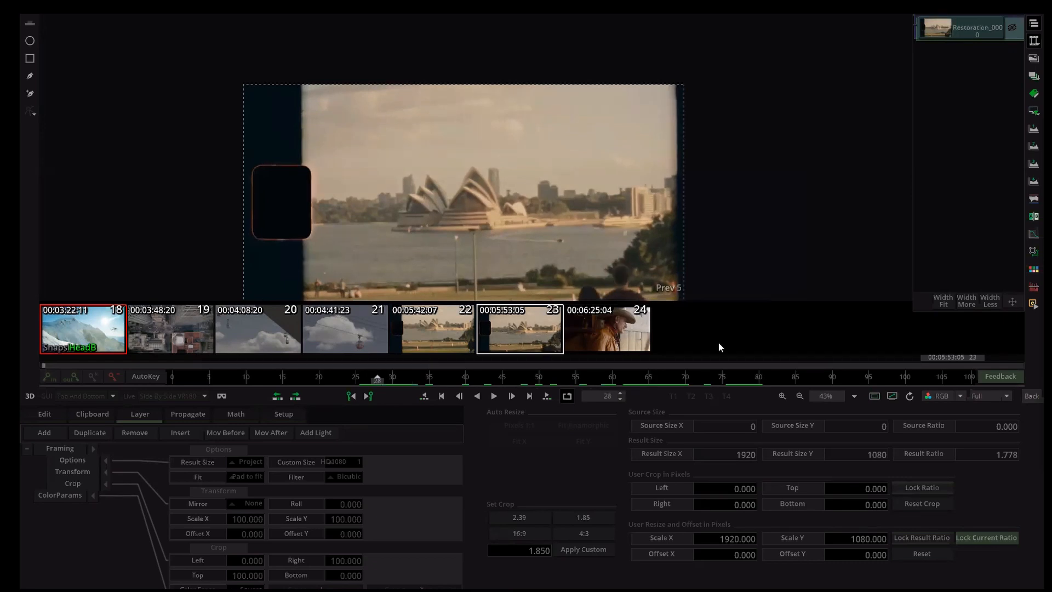
left_click(331, 401)
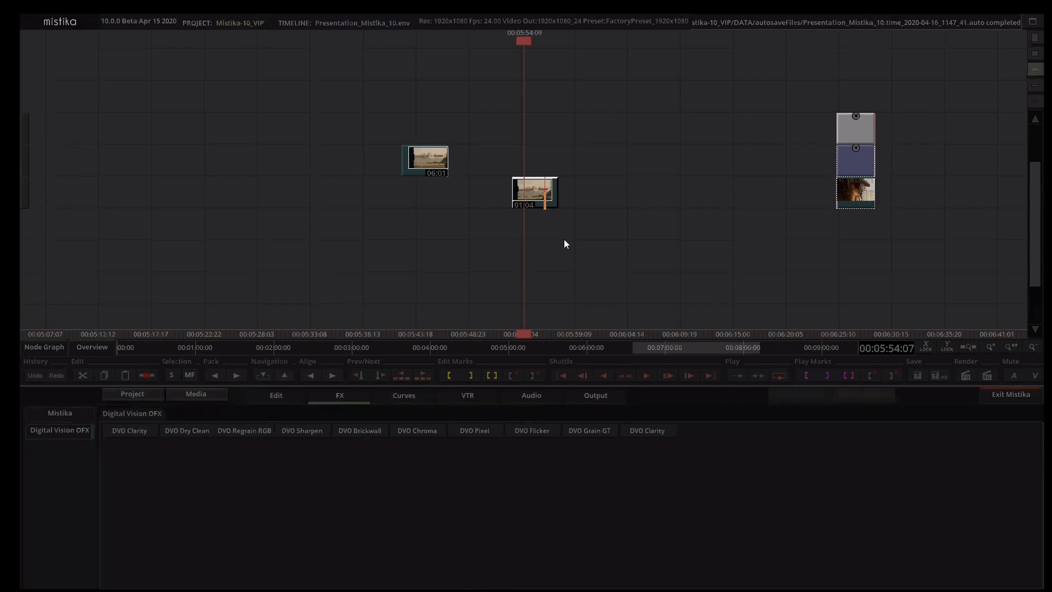
left_click(534, 152)
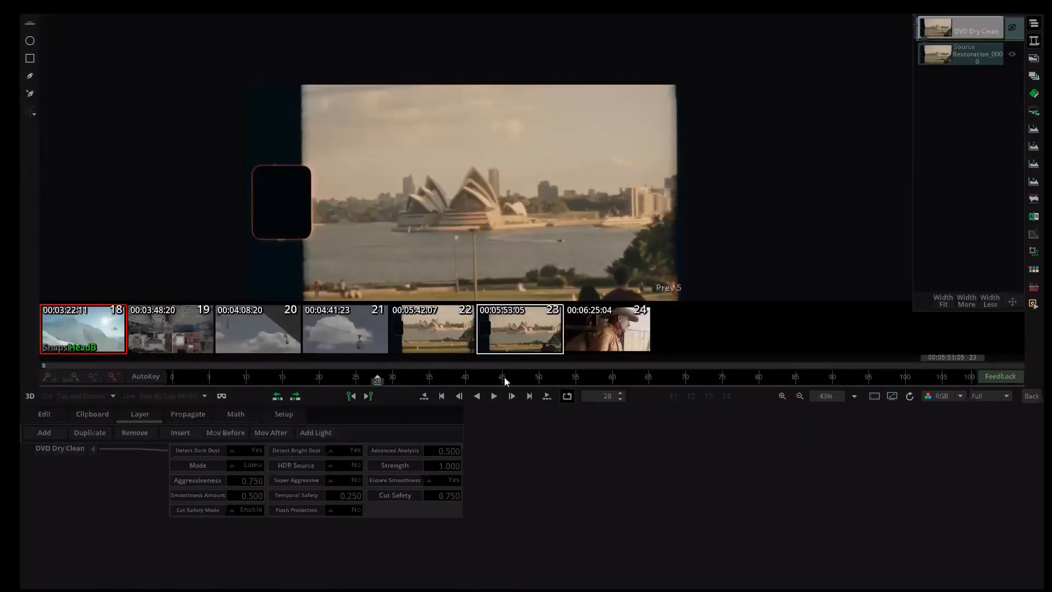
Step: Check the DVO Dry Clean result at frames 31, 45 and 50, and return to the timeline
key("space")
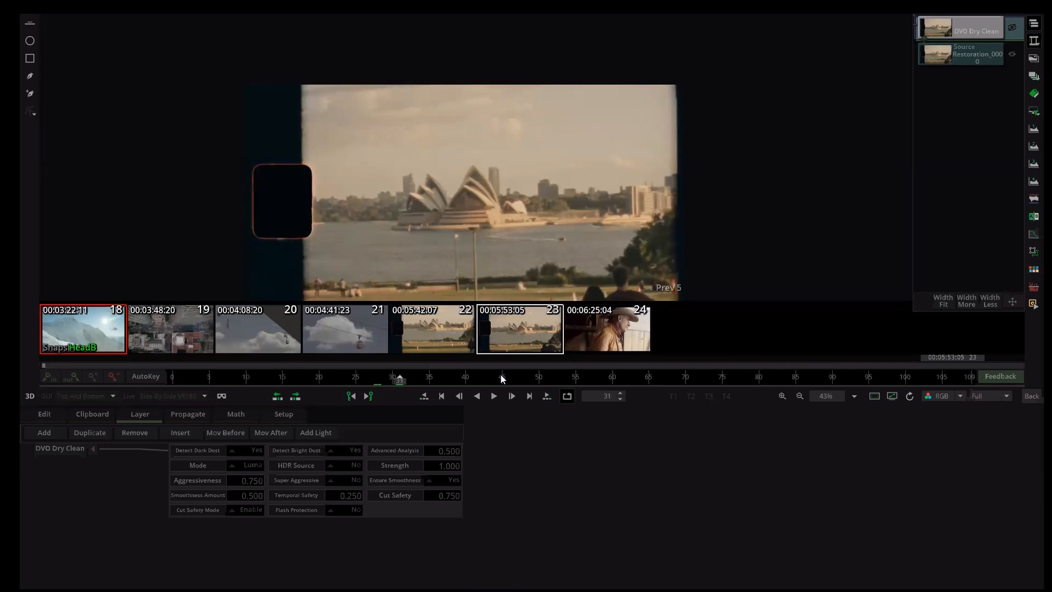
left_click(502, 378)
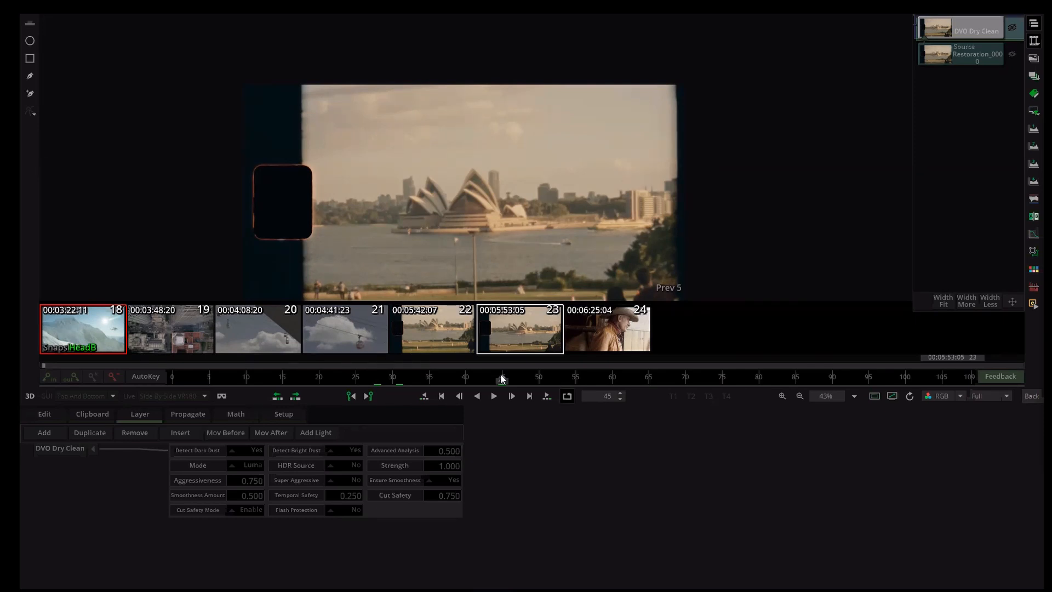
left_click(540, 380)
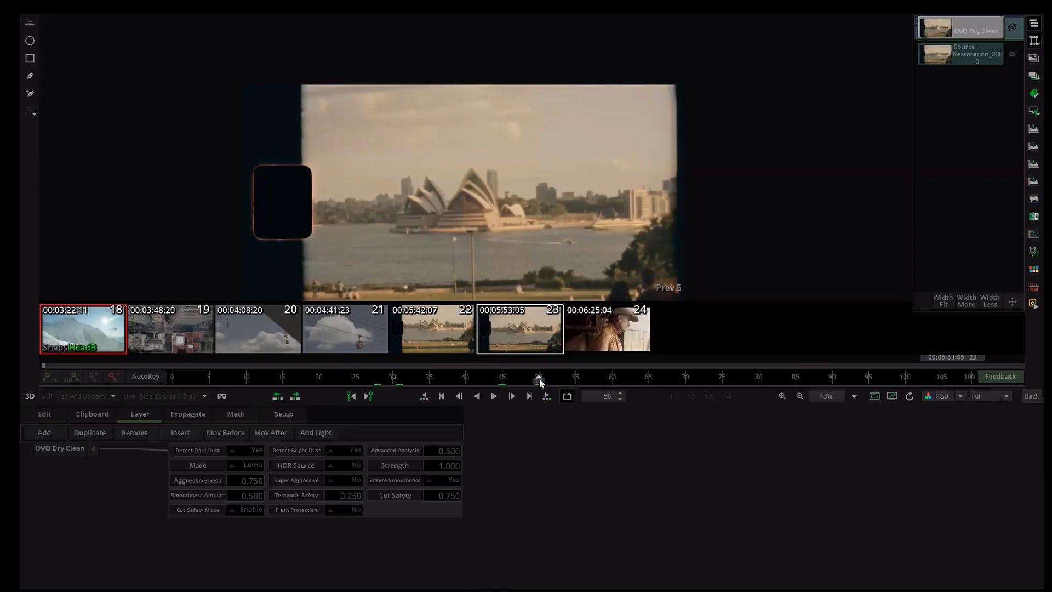
left_click(1032, 395)
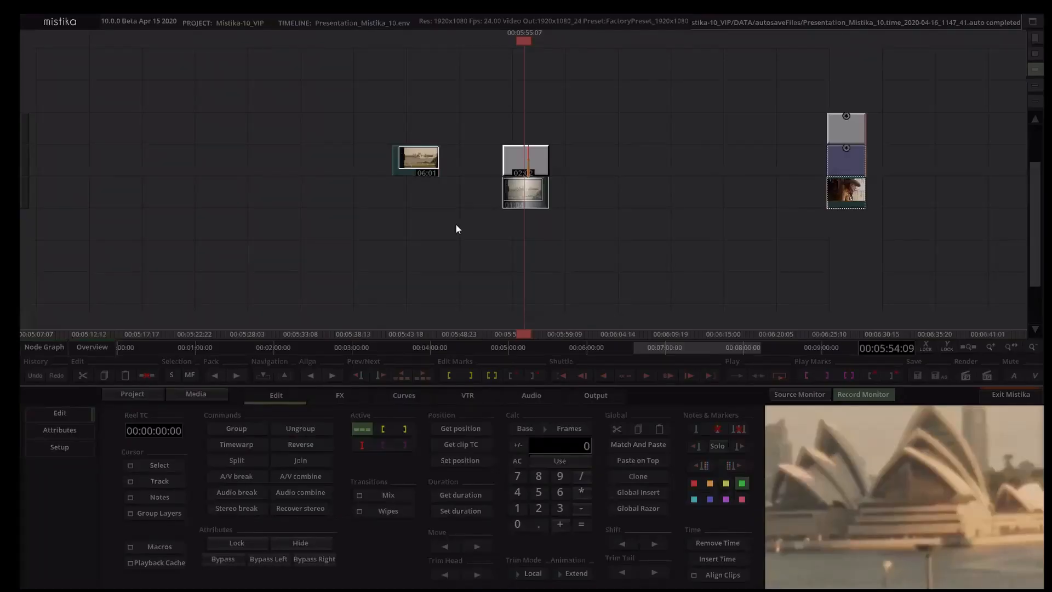
Step: Stack the Restoration_result_0000 clip directly above the DVO Dry Clean effect and open the stack in the visual editor
mouse_move(408, 169)
left_mouse_down()
mouse_move(528, 129)
mouse_move(517, 129)
left_mouse_up()
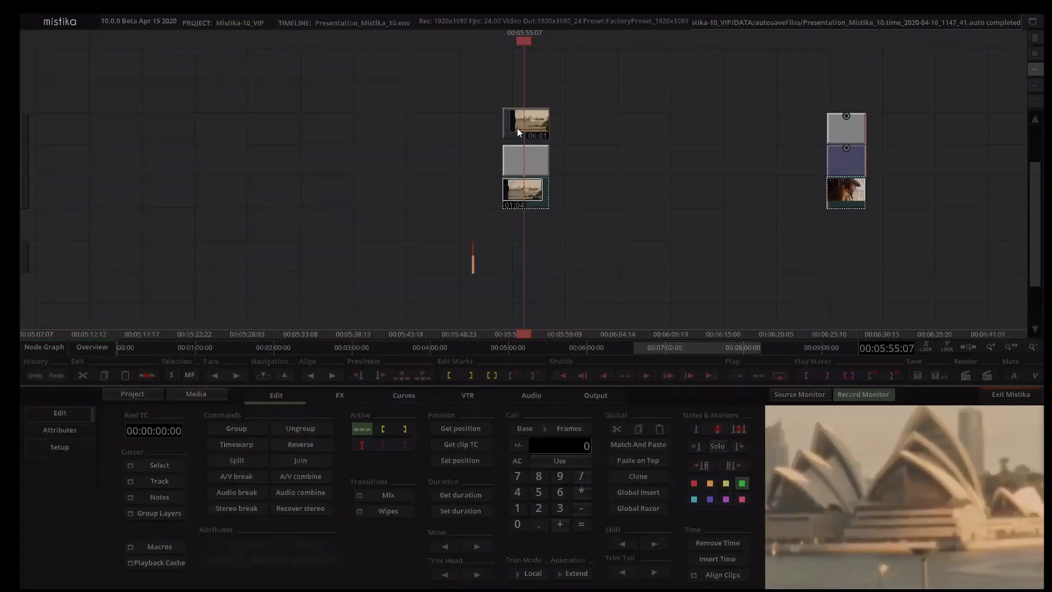
left_click(619, 208)
double_click(532, 160)
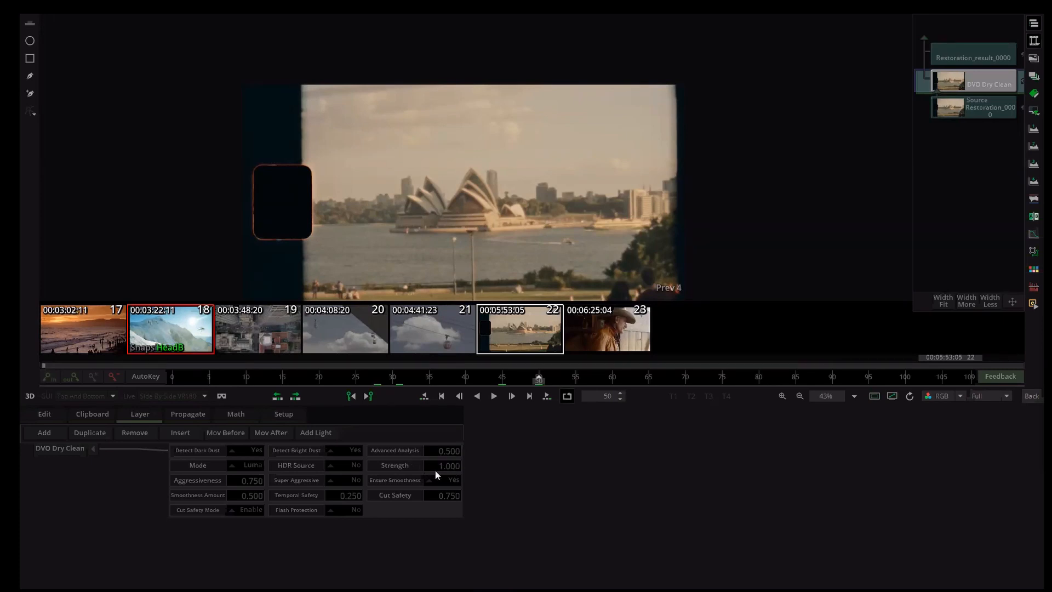
Step: Examine the restored frames with the Restoration_result_0000 layer selected, inspecting several points of the clip, and return to the timeline
scroll(480, 164, "down", 2)
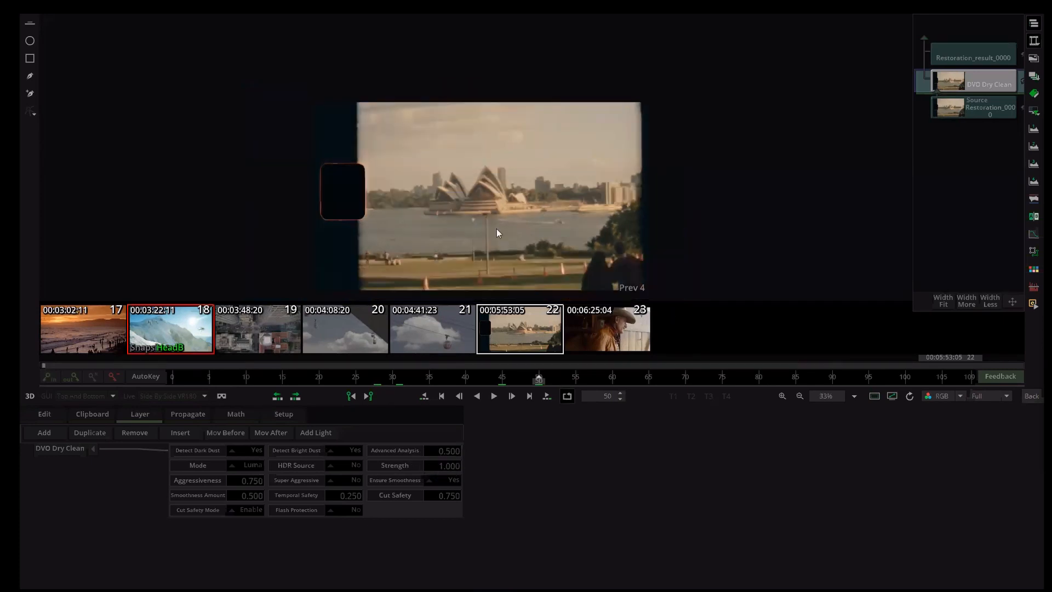
scroll(478, 199, "up", 3)
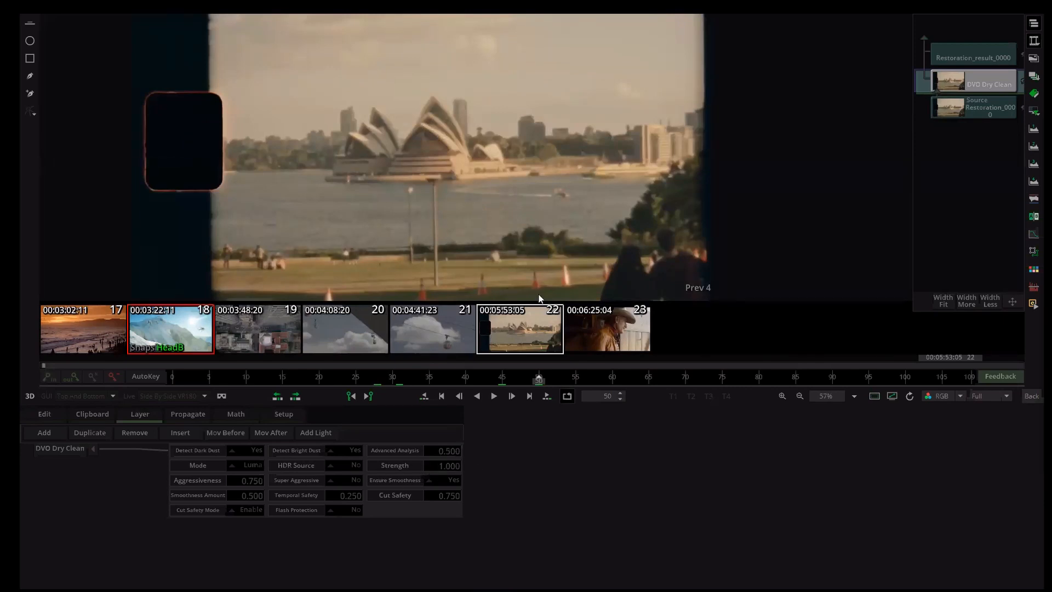
key("minus")
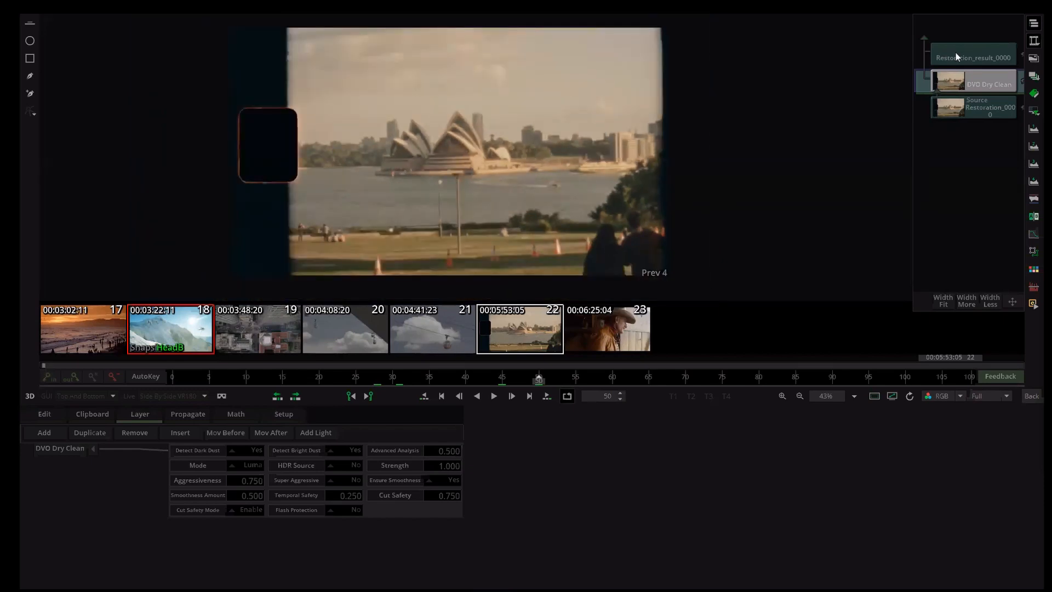
left_click(954, 52)
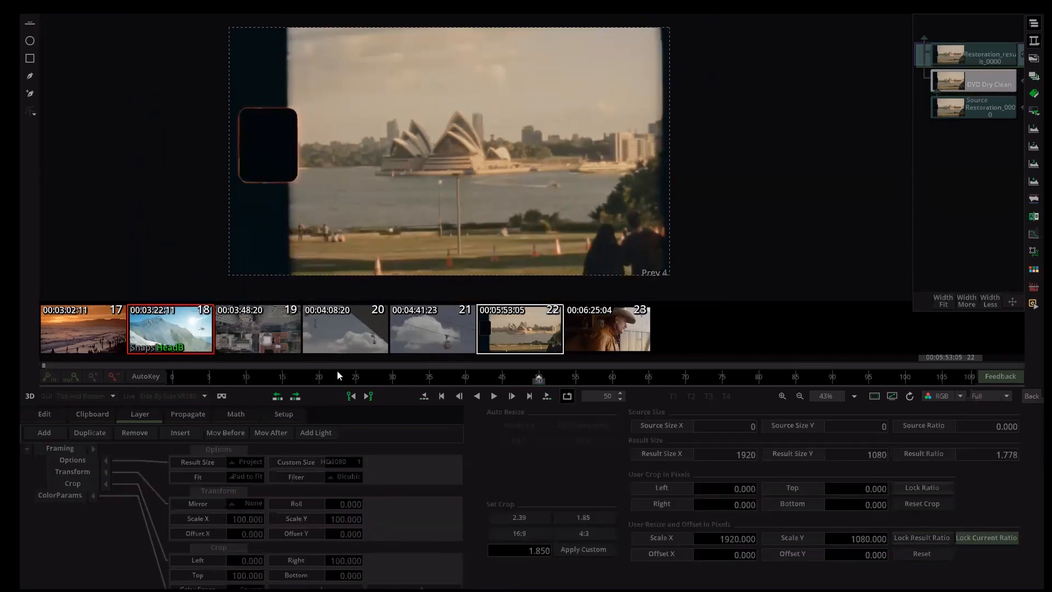
key("plus")
left_click(429, 377)
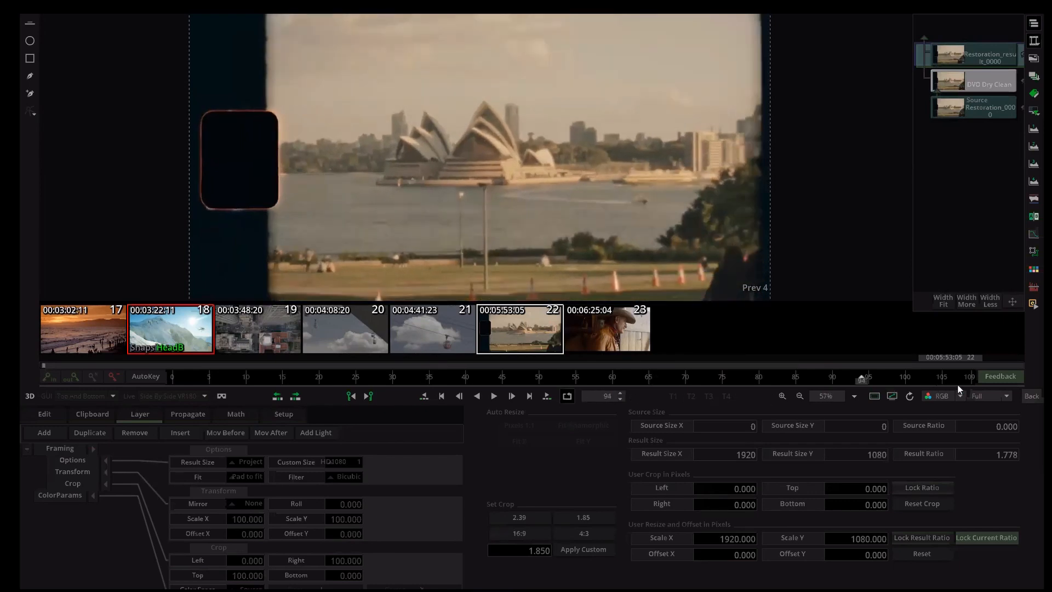
right_click(738, 392)
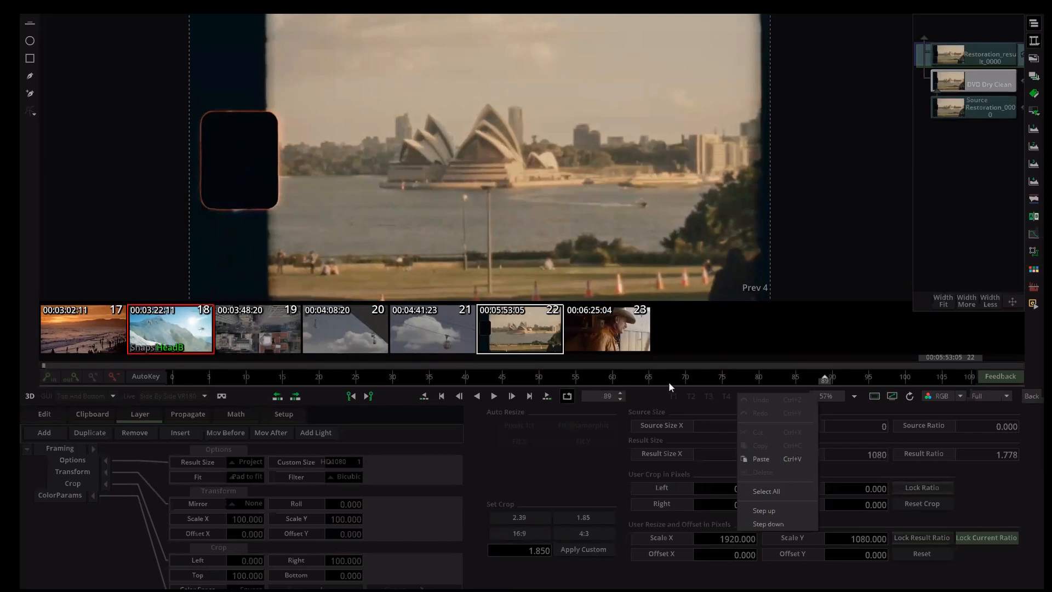
left_click(814, 377)
left_click(568, 376)
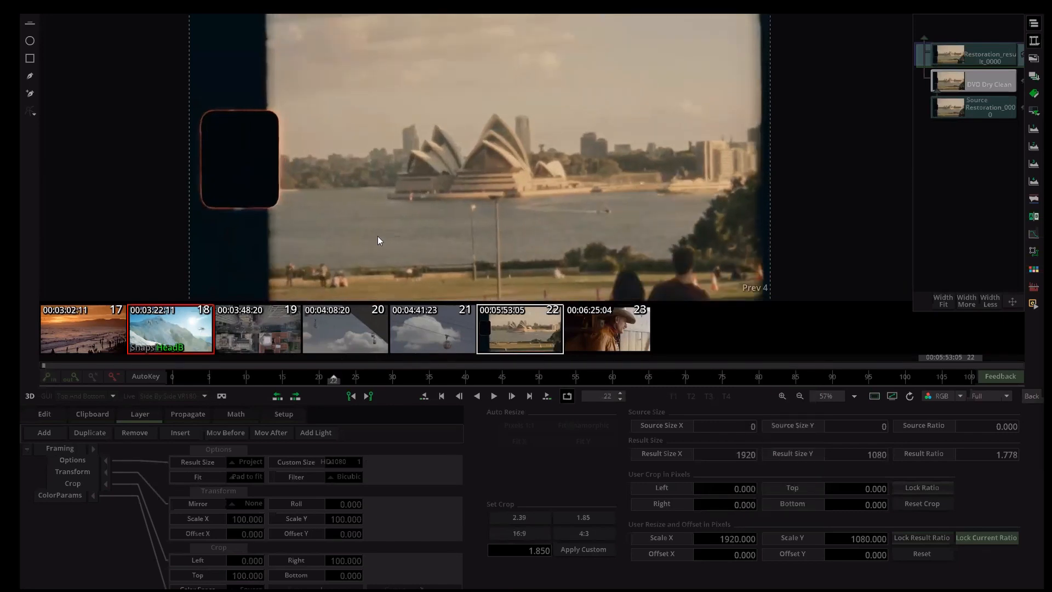
scroll(378, 239, "down", 2)
scroll(365, 234, "up", 1)
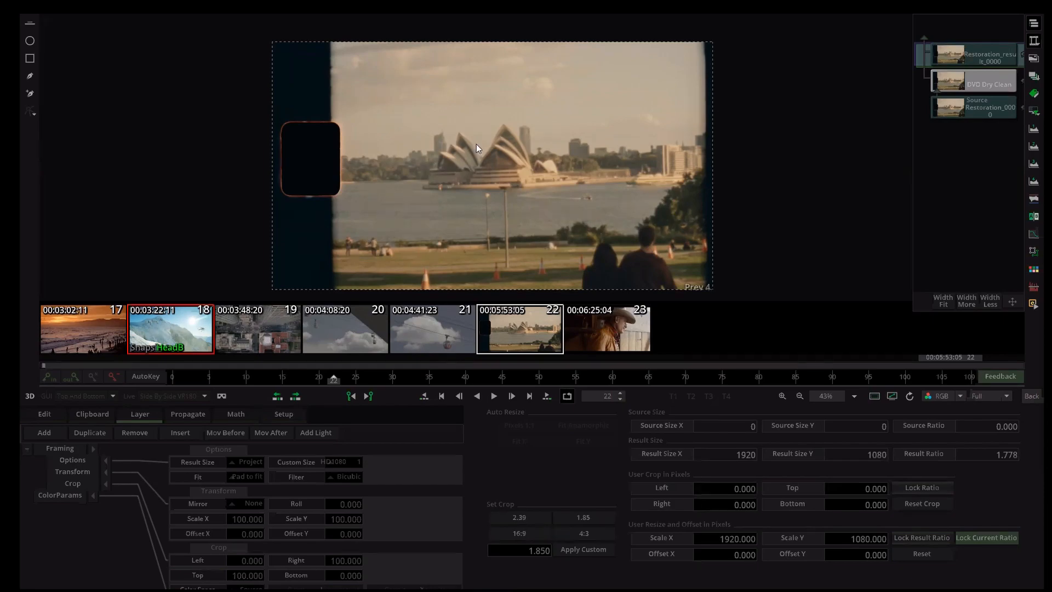
key("Escape")
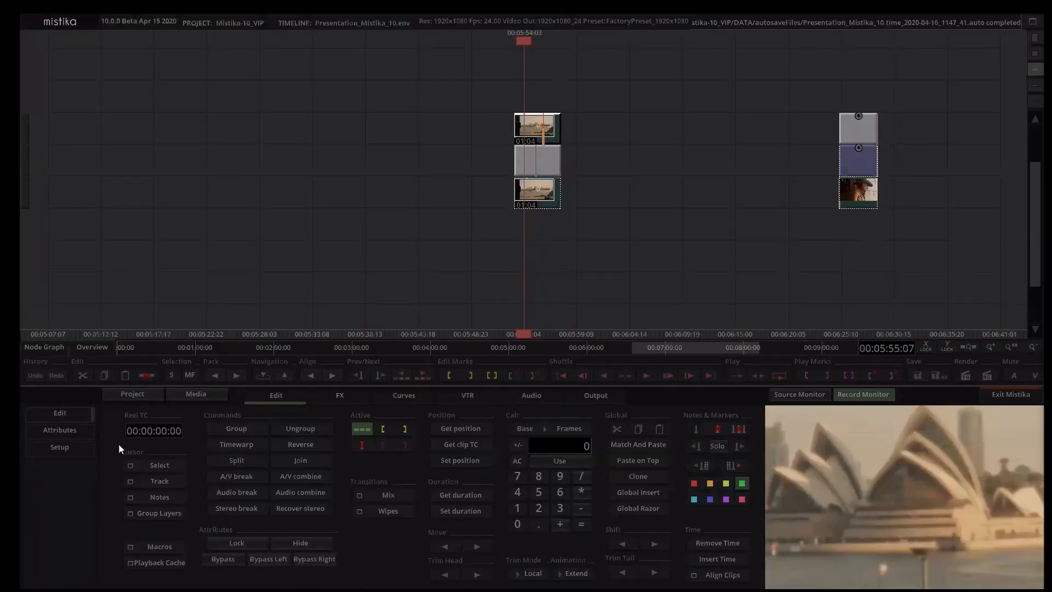
Step: Show the built-in Mistika effects, including Vector Paint, and briefly view the opera house stack in the visual editor
key("F2")
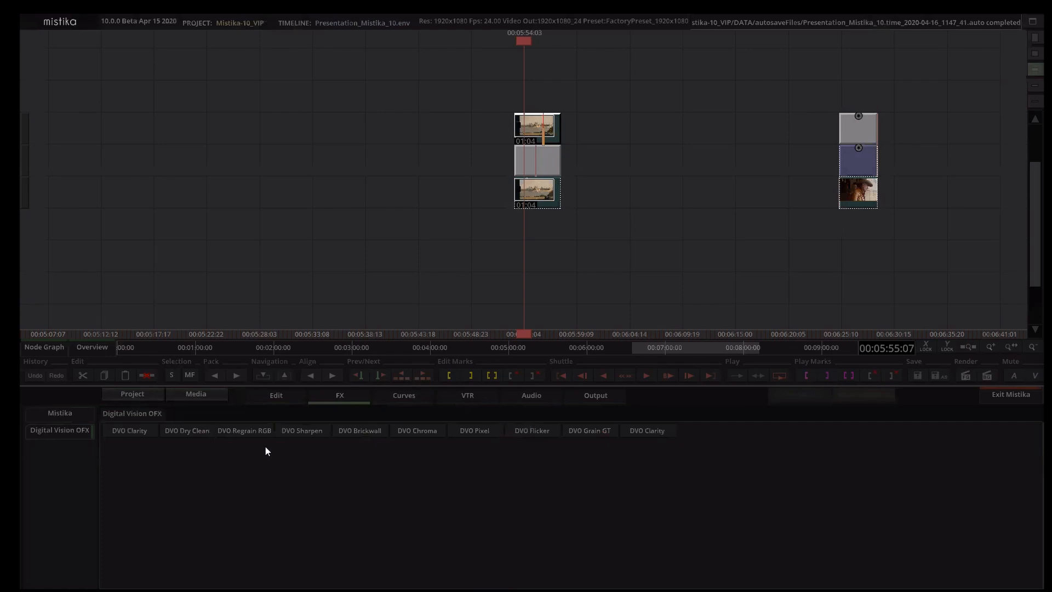
left_click(66, 416)
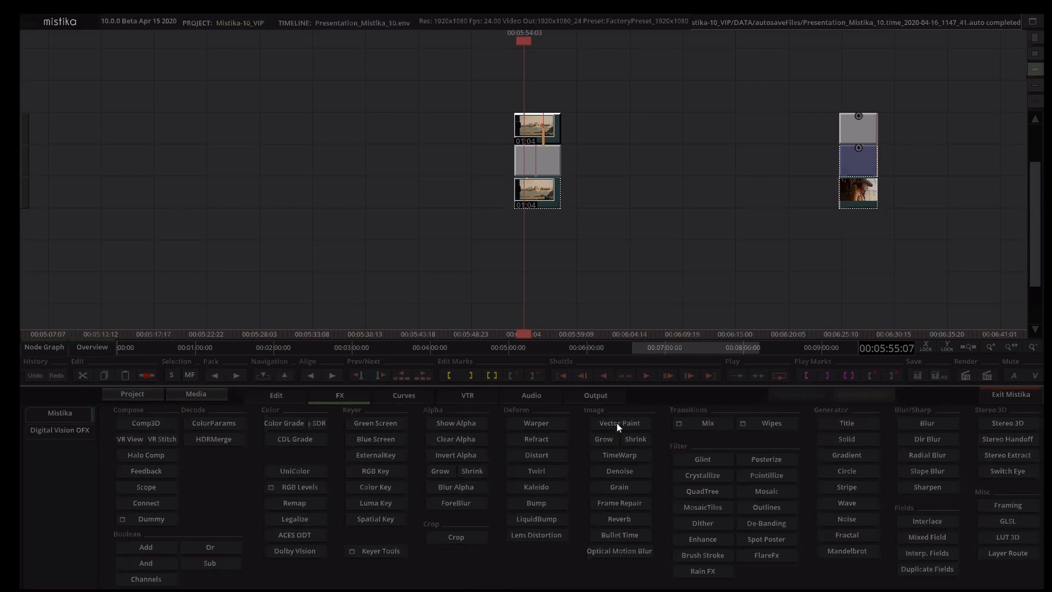
double_click(543, 128)
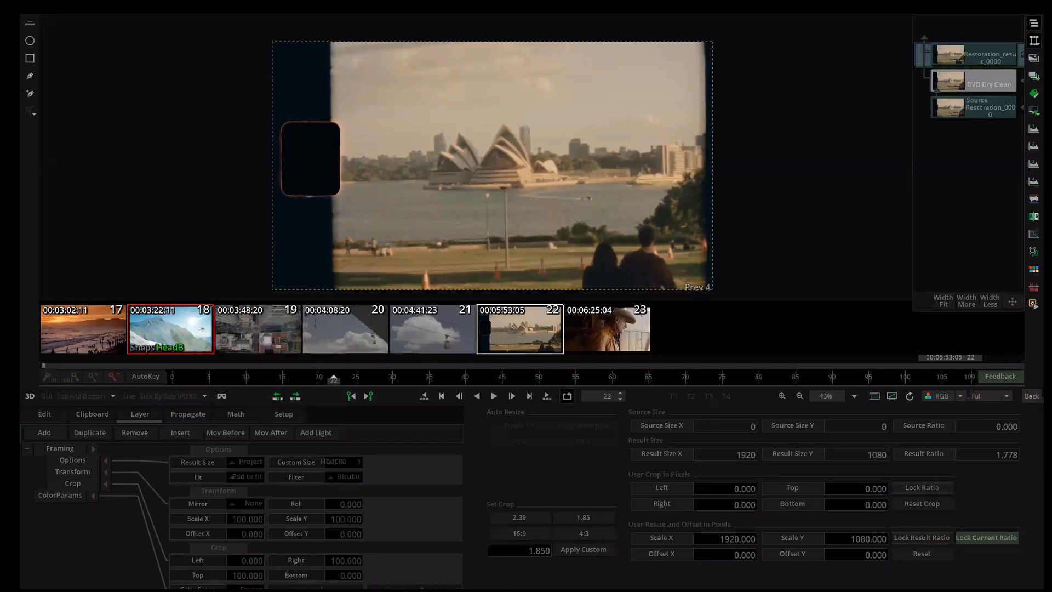
left_click(1031, 395)
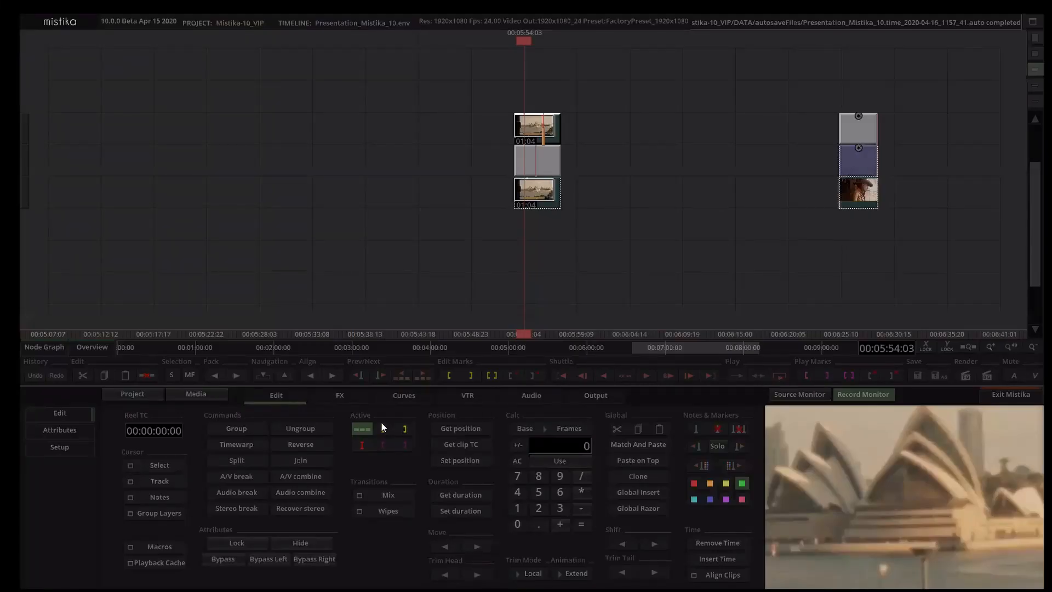
Step: Move the Restoration_result_0000 clip off the DVO Dry Clean stack to an earlier timeline position, and view its frame 44
left_click(340, 395)
left_click_drag(526, 136, 502, 130)
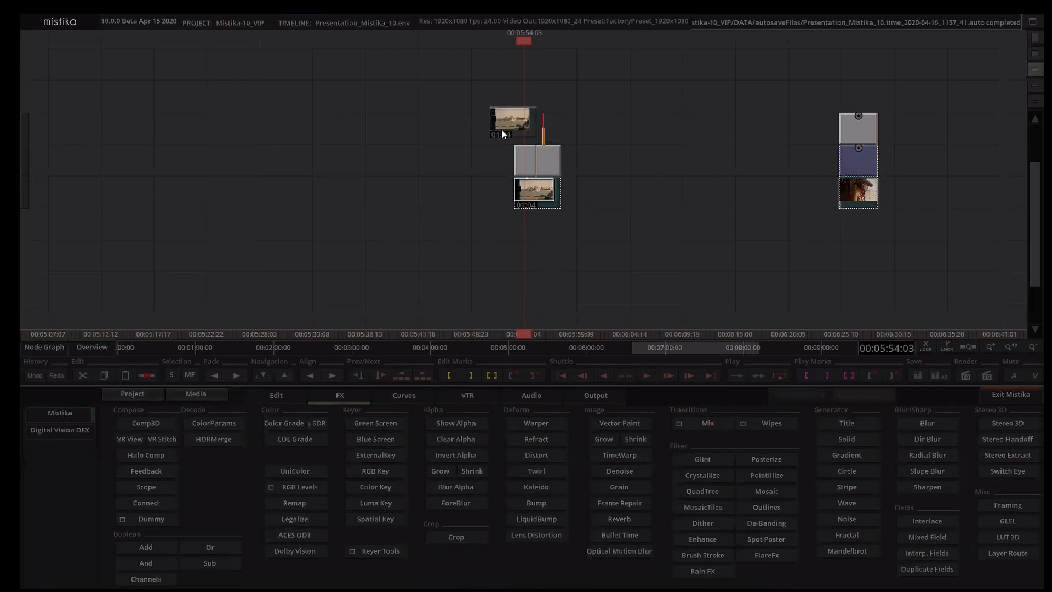
left_click_drag(484, 229, 393, 283)
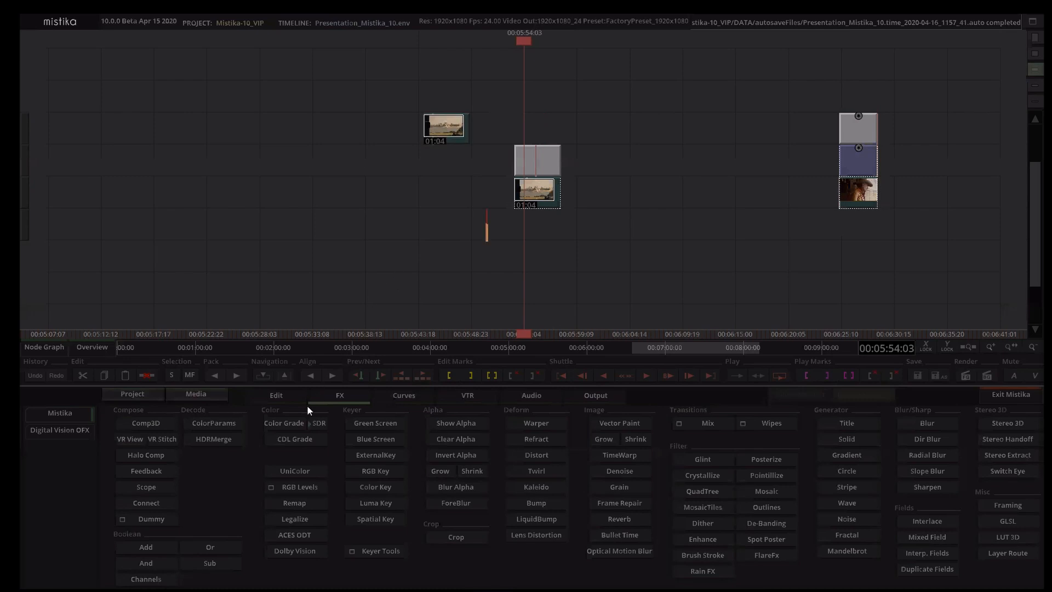
double_click(438, 136)
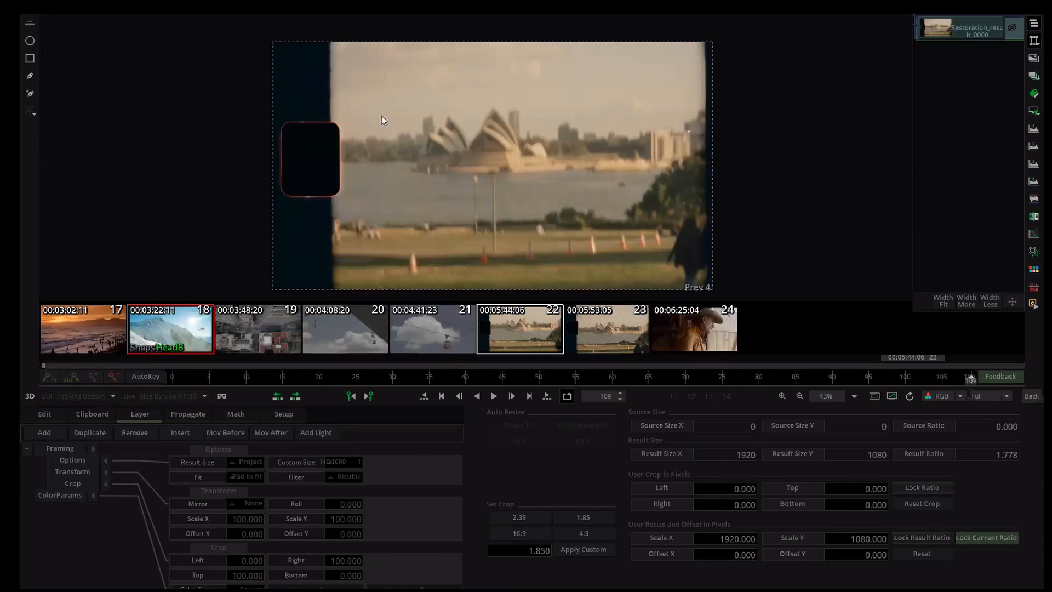
left_click(495, 377)
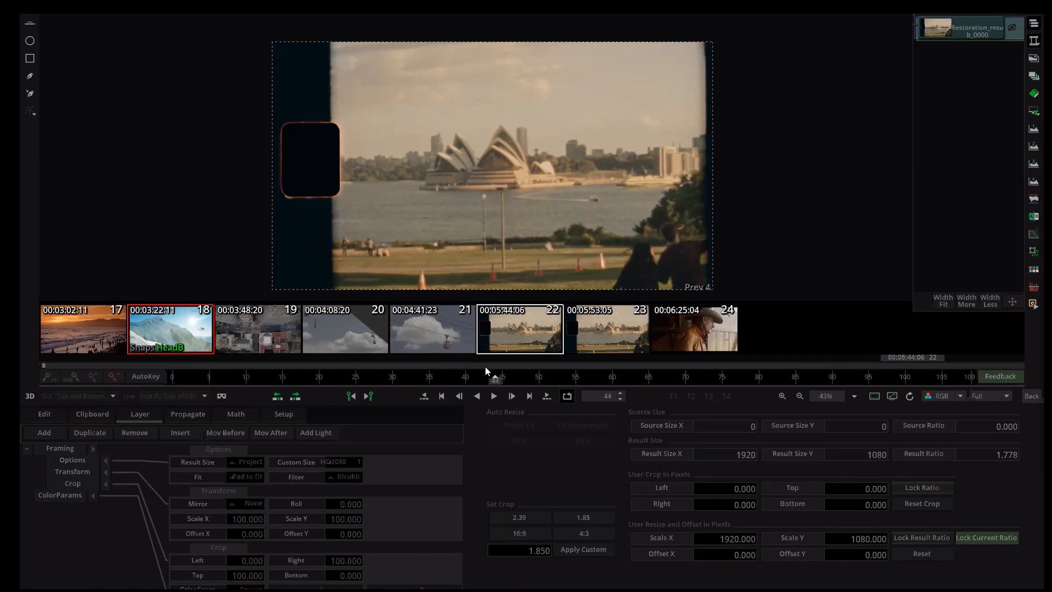
Step: Return to the timeline and show the Digital Vision OFX effects
left_click(1031, 395)
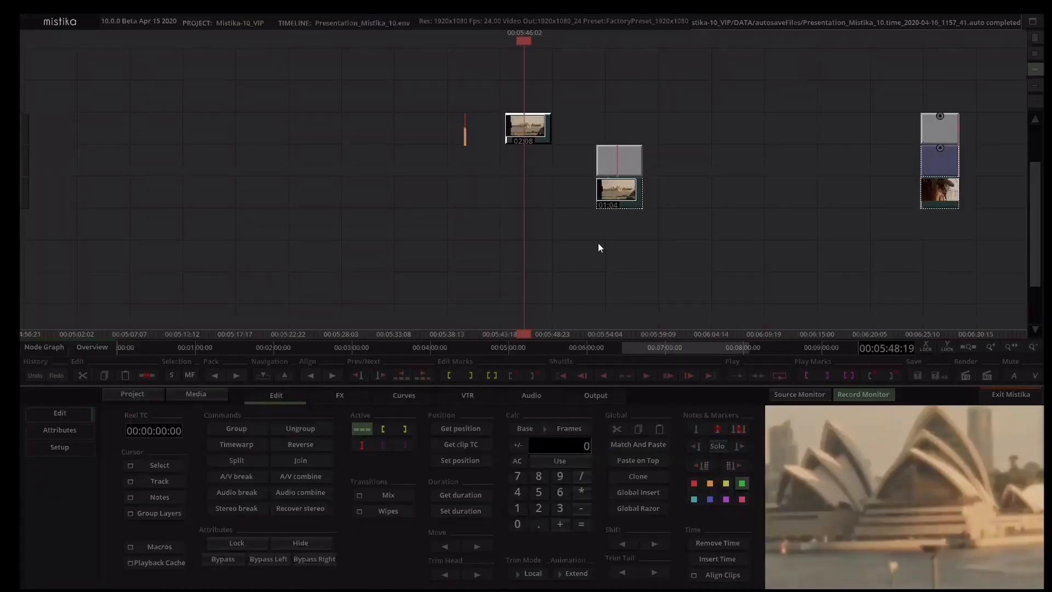
left_click(340, 395)
left_click(84, 430)
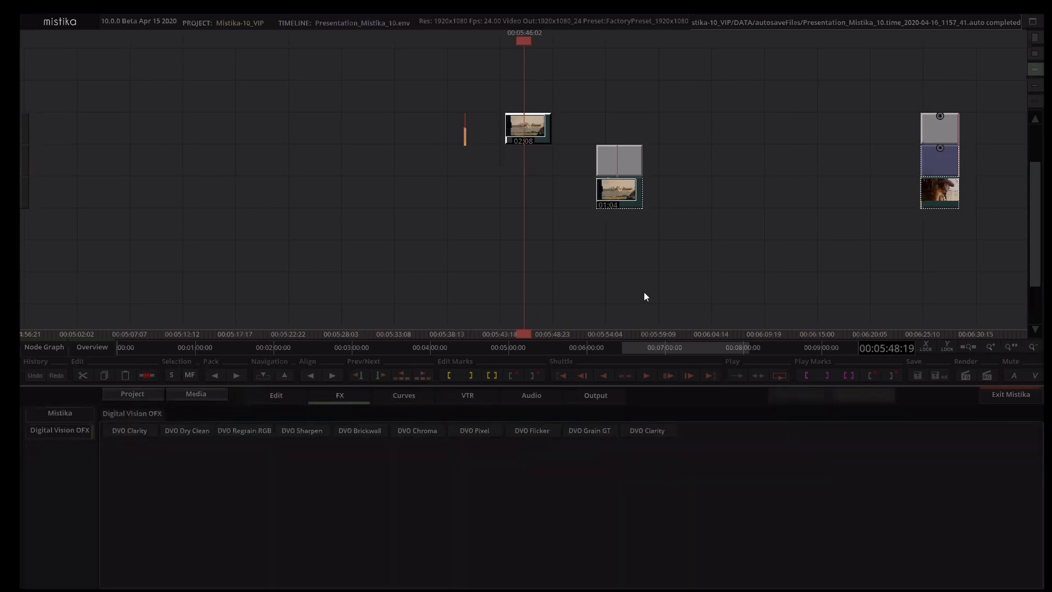
Step: Open the aerial city clip's ColorGrade in the visual editor, lower the Primary Lift and set Saturation to 0
right_click(639, 264)
scroll(351, 271, "down", 3)
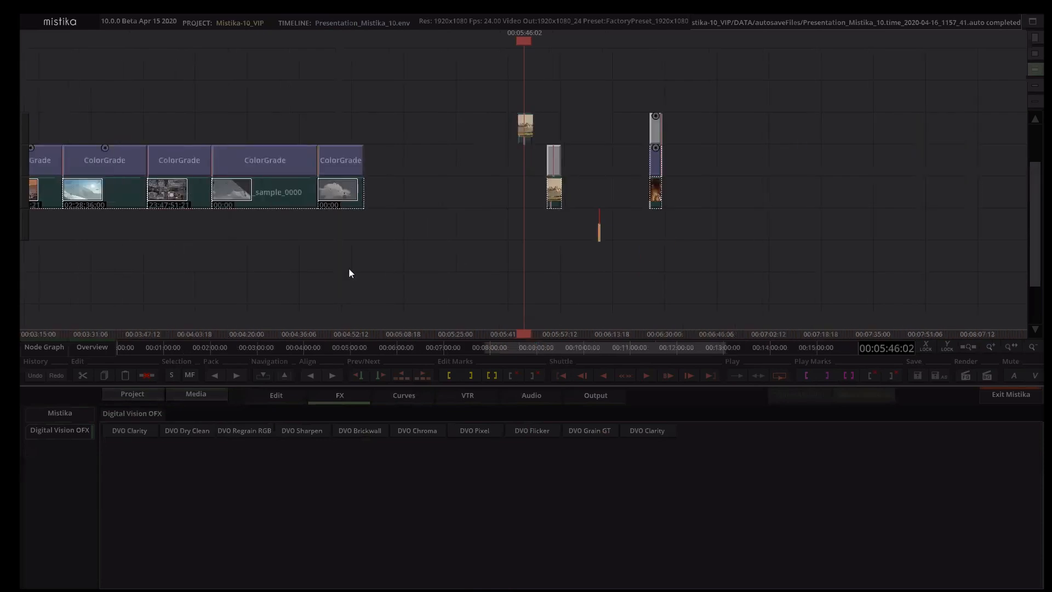
scroll(571, 264, "left", 10)
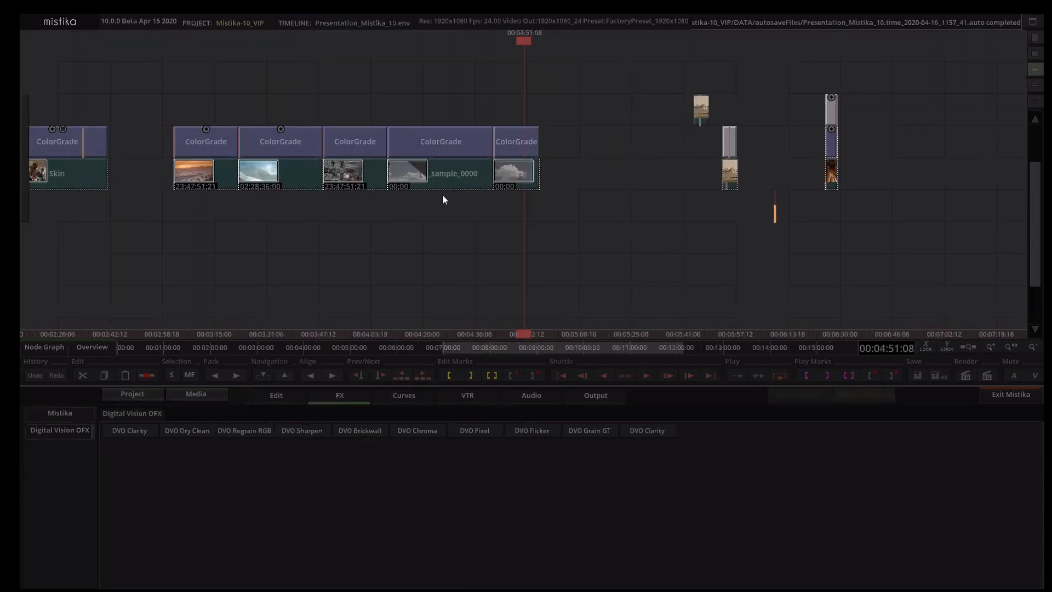
scroll(453, 173, "left", 8)
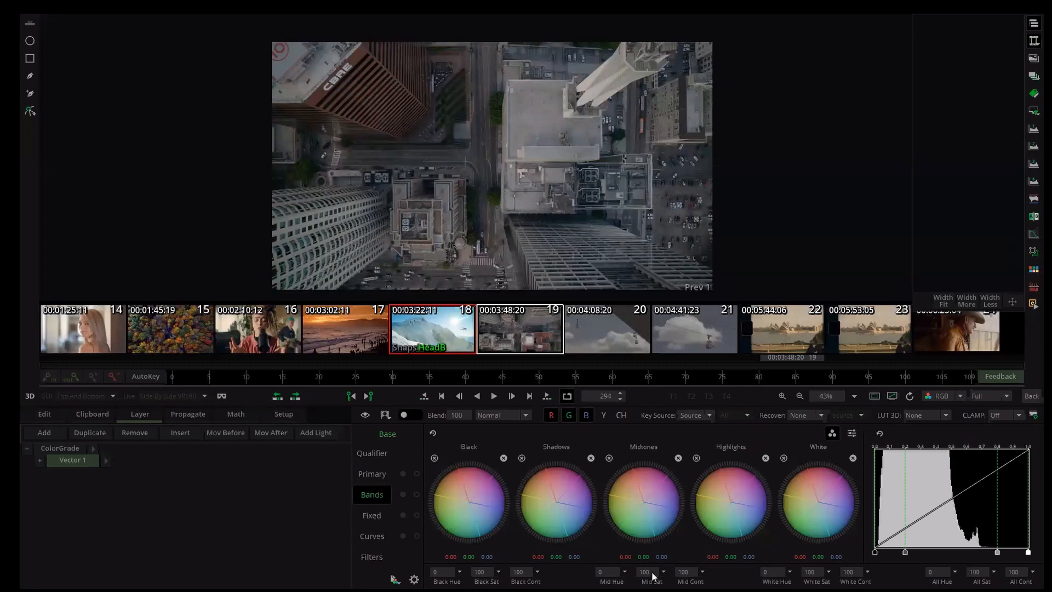
left_click_drag(553, 507, 416, 489)
left_click_drag(564, 507, 570, 485)
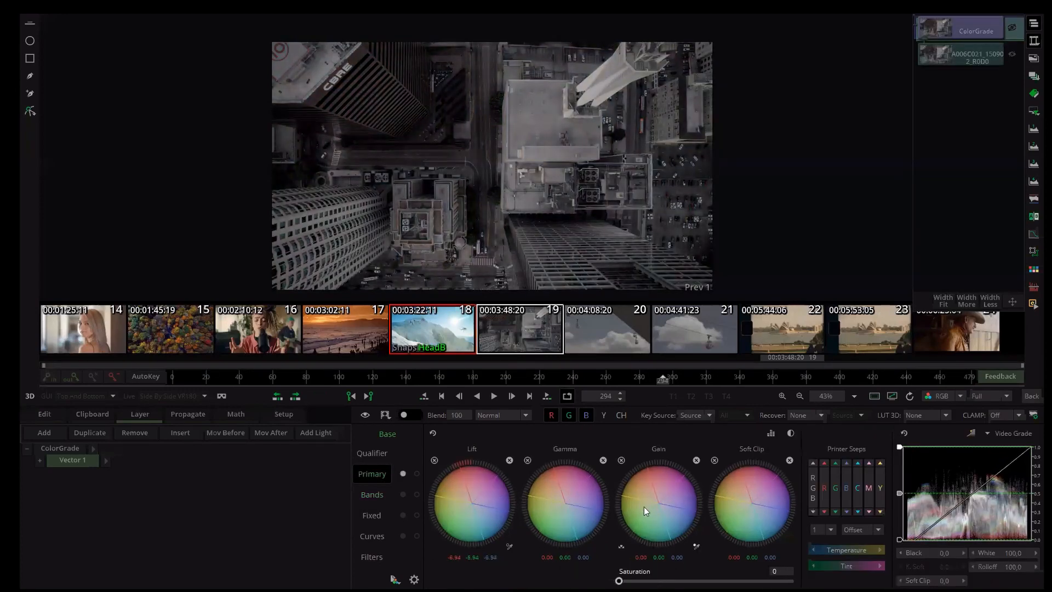
Step: Set the aerial city clip's Primary Lift to -11.08 and Gamma to 5.19, raise the Gain, and return to the timeline
left_click_drag(643, 506, 789, 481)
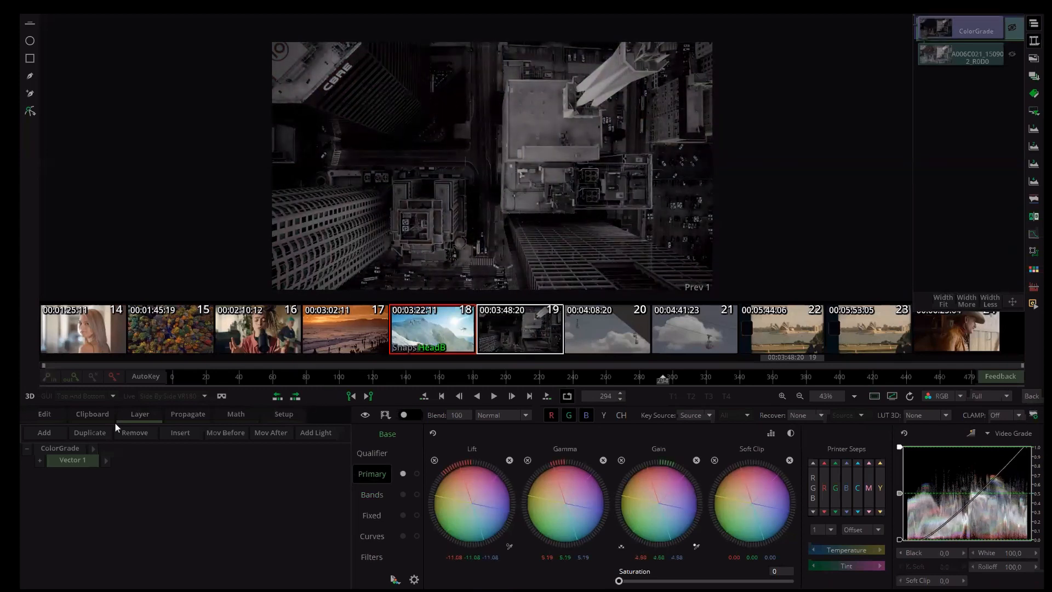
key("Escape")
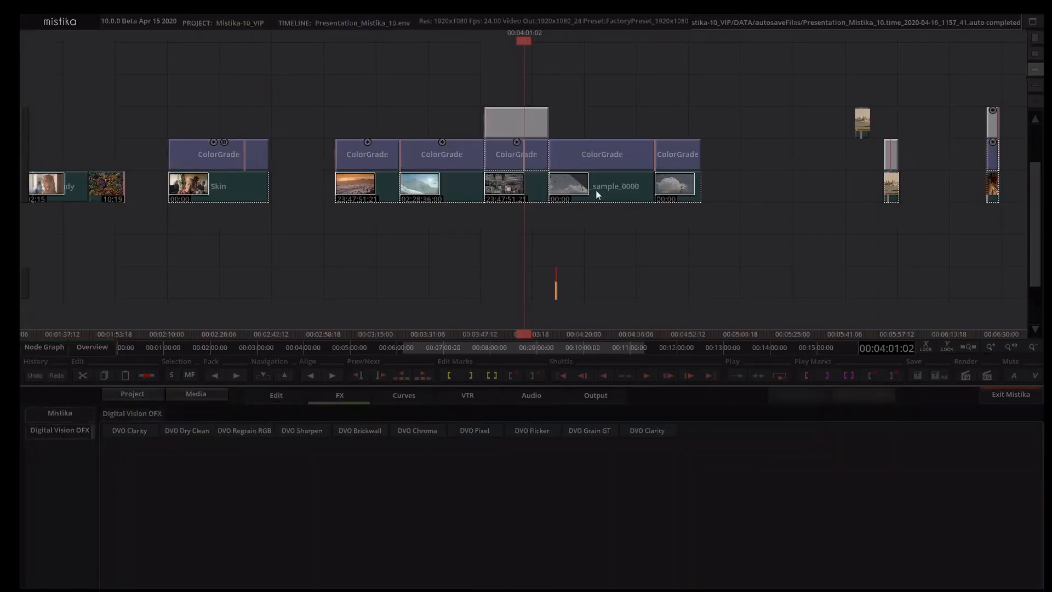
Step: Add DVO Regrain RGB above the aerial city clip's ColorGrade and show its parameters in the visual editor
key("Return")
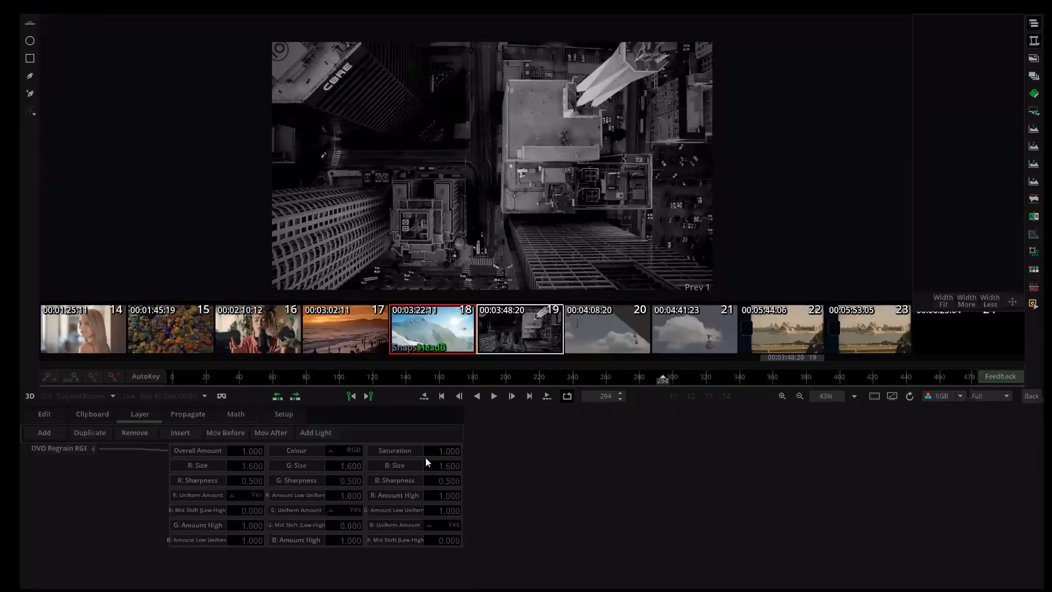
key("plus")
key("plus")
key("plus")
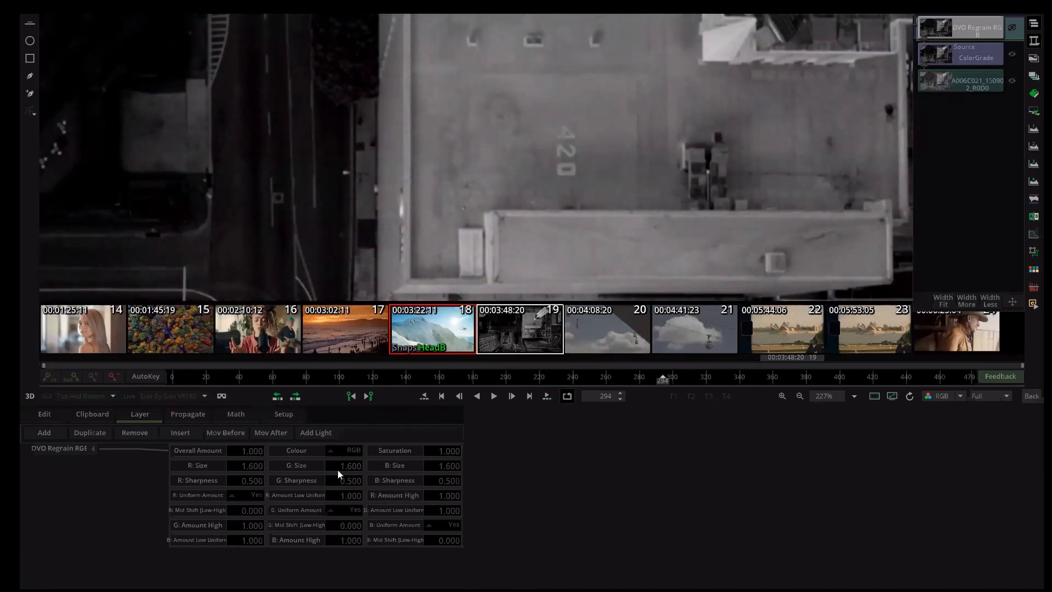
Step: Set the DVO Regrain Colour to BW (Red) and G: Size to 2.620, and inspect the grain on the rooftop
left_click_drag(340, 468, 526, 470)
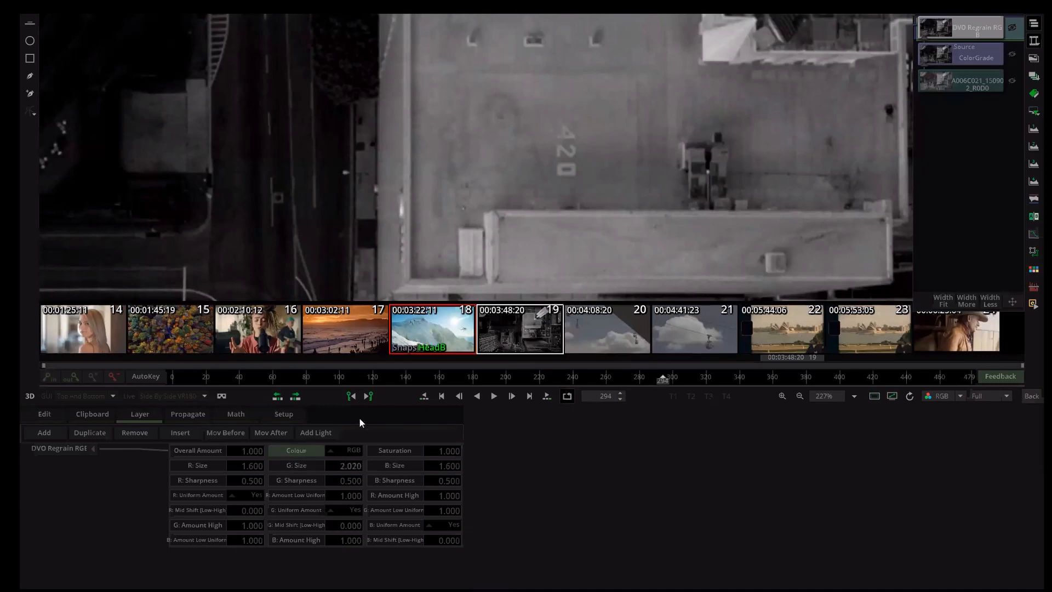
left_click_drag(327, 468, 633, 478)
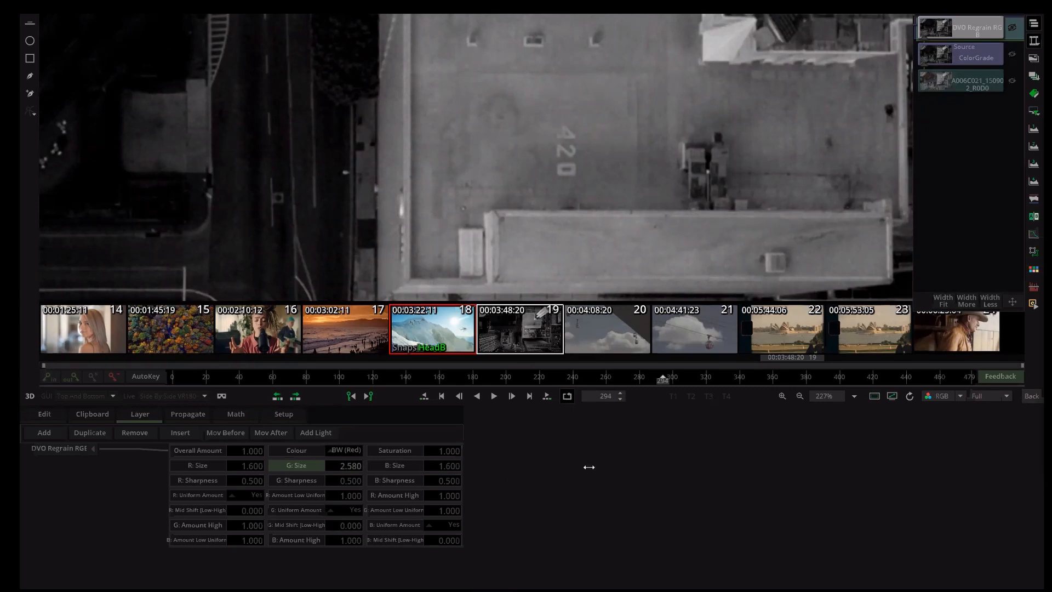
scroll(537, 201, "down", 3)
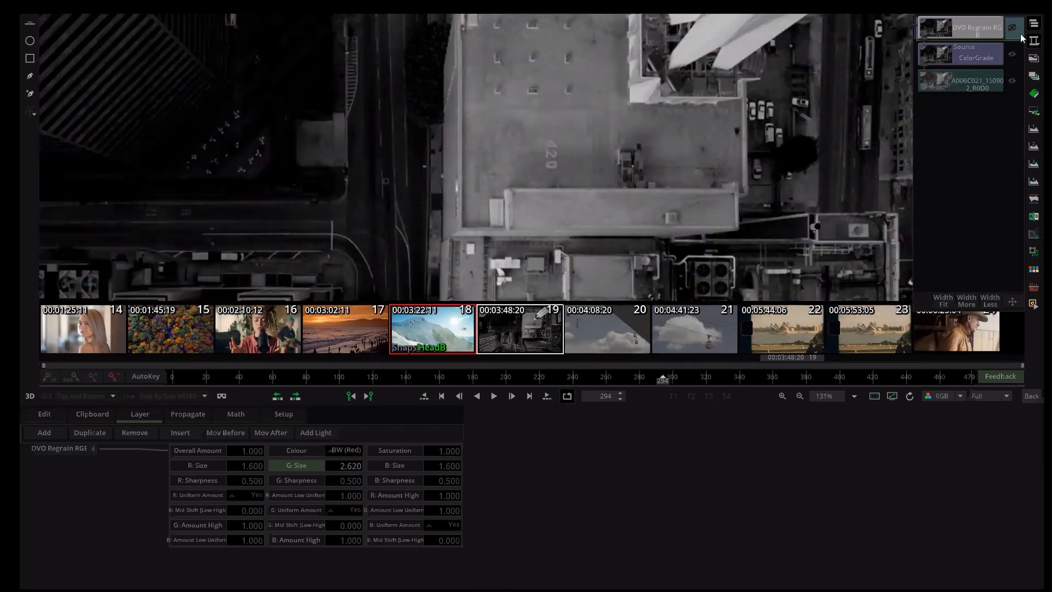
key("minus")
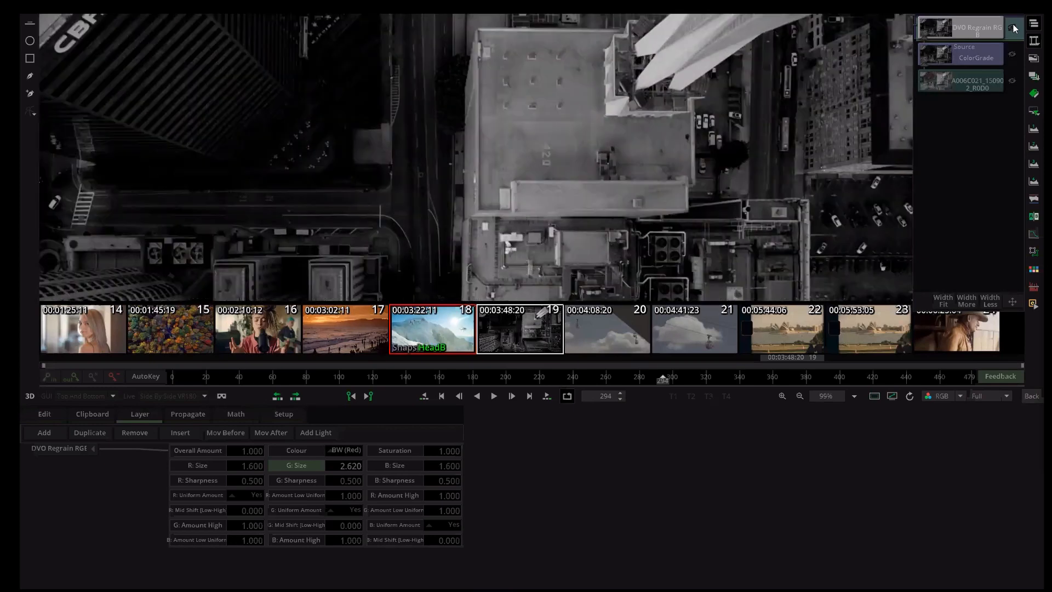
key("plus")
key("plus")
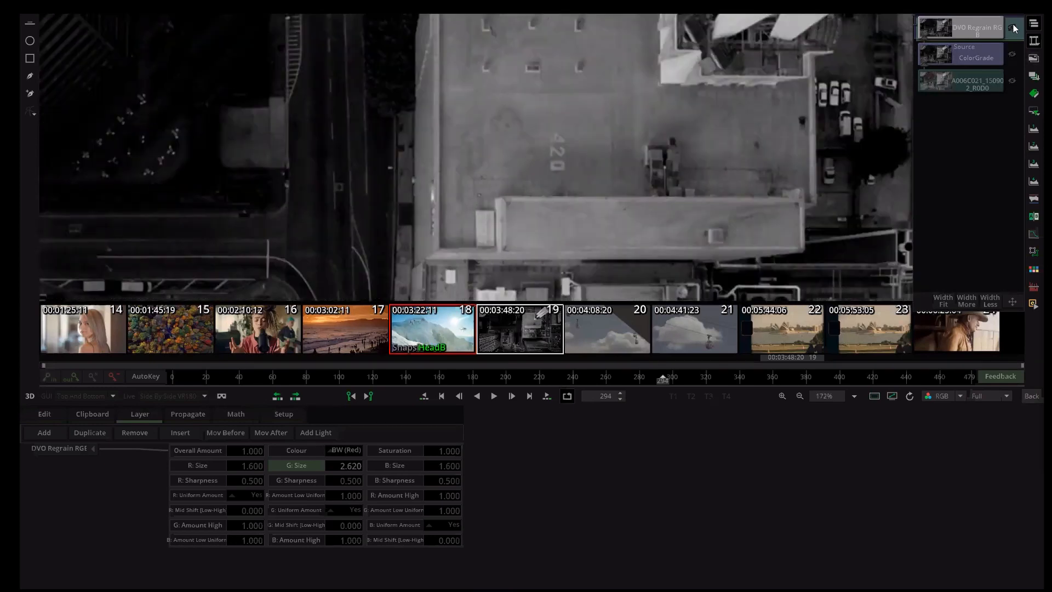